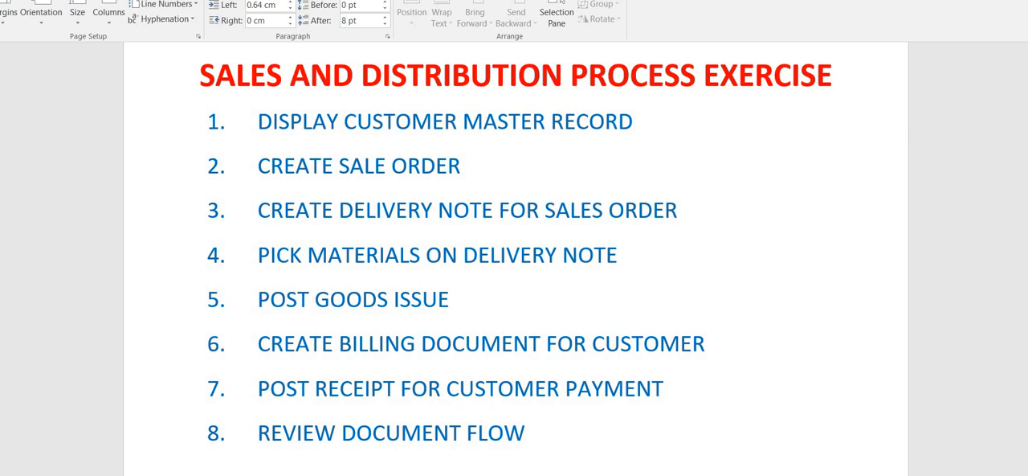
Step: Switch to SAP Easy Access and open the VA01 sales order creation transaction under Logistics, Sales and Distribution, Sales, Order
click(657, 474)
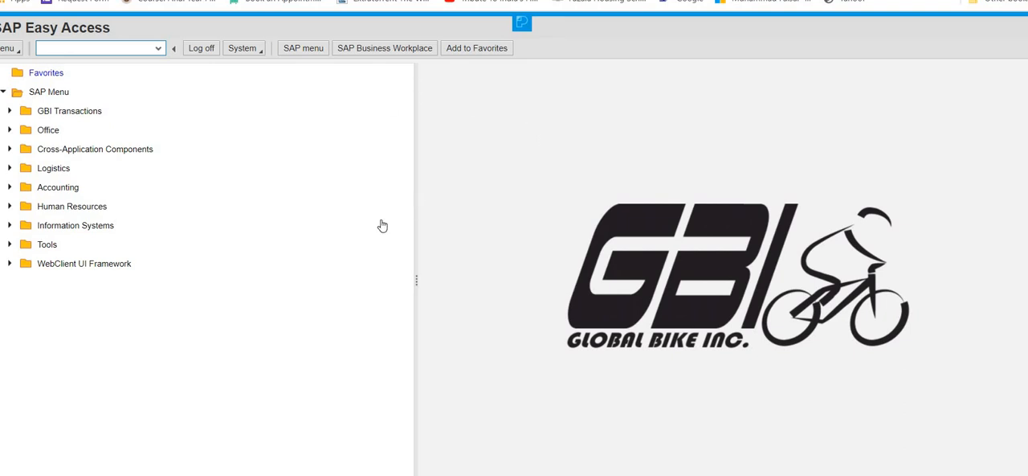
click(10, 169)
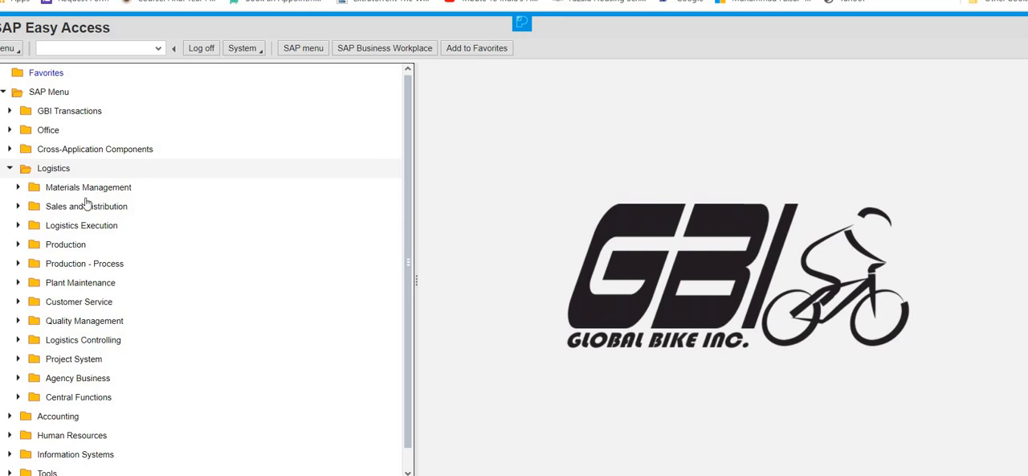
click(17, 207)
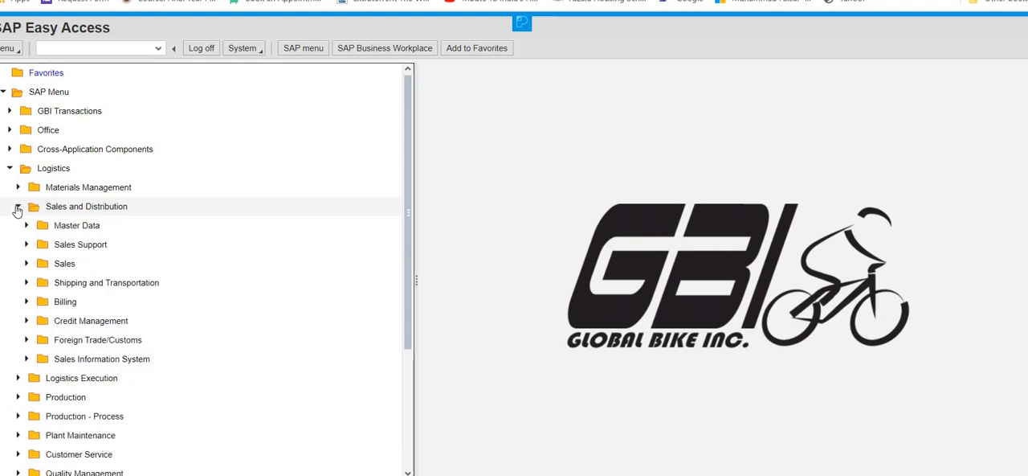
click(26, 264)
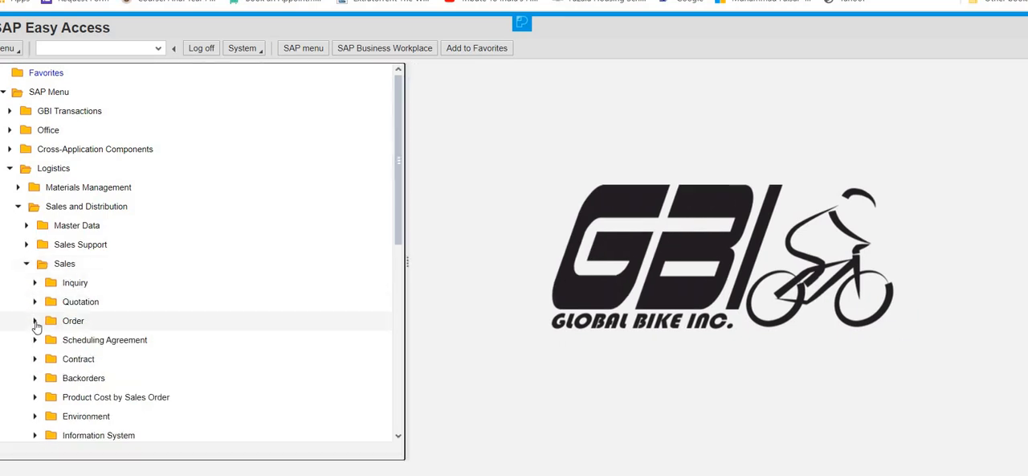
click(34, 321)
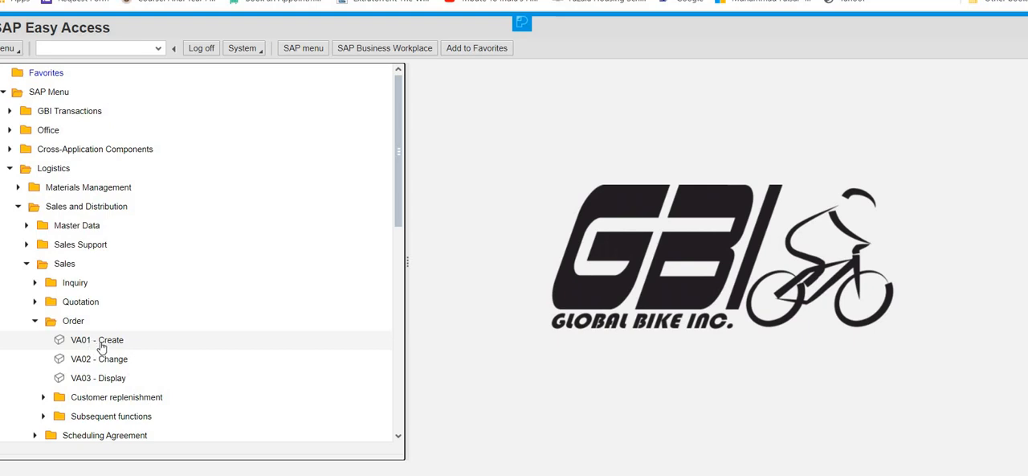
double_click(100, 340)
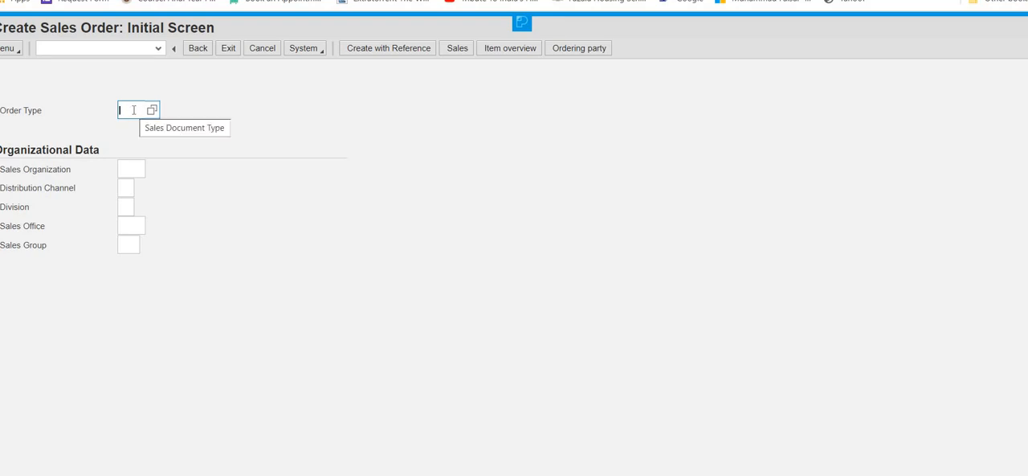
Step: Set the order type to OR and look through the list of available sales document types
text(or)
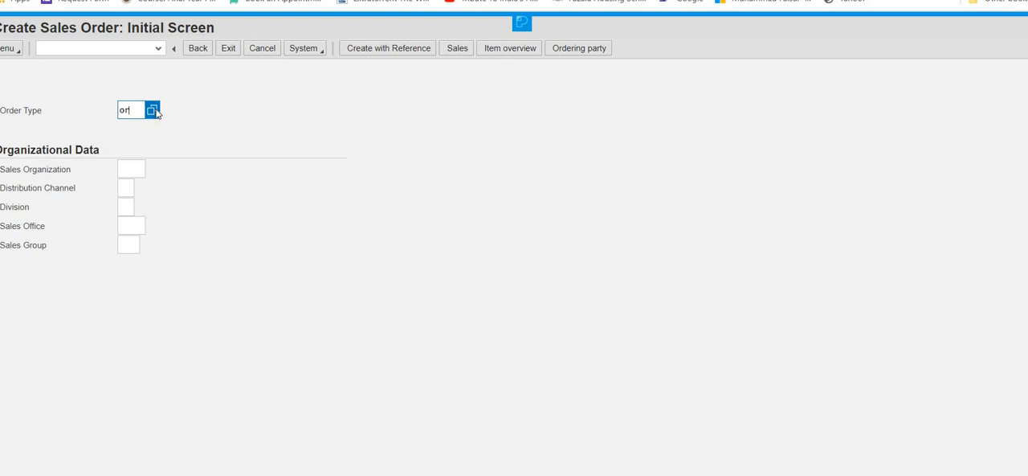
click(155, 113)
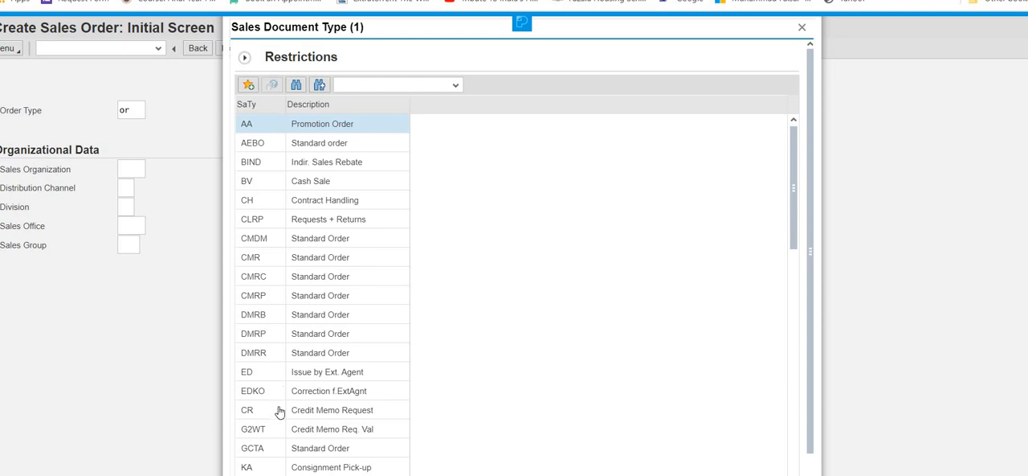
scroll(255, 392, down, 1)
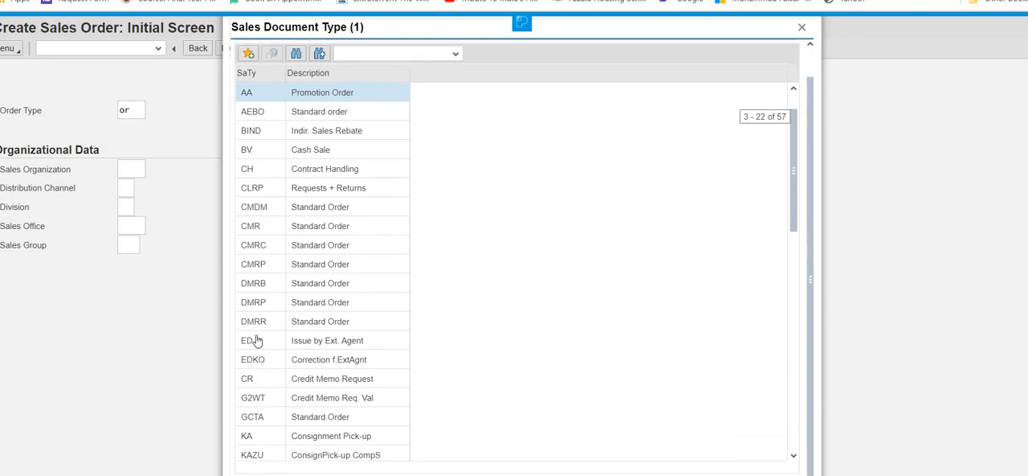
scroll(259, 308, down, 1)
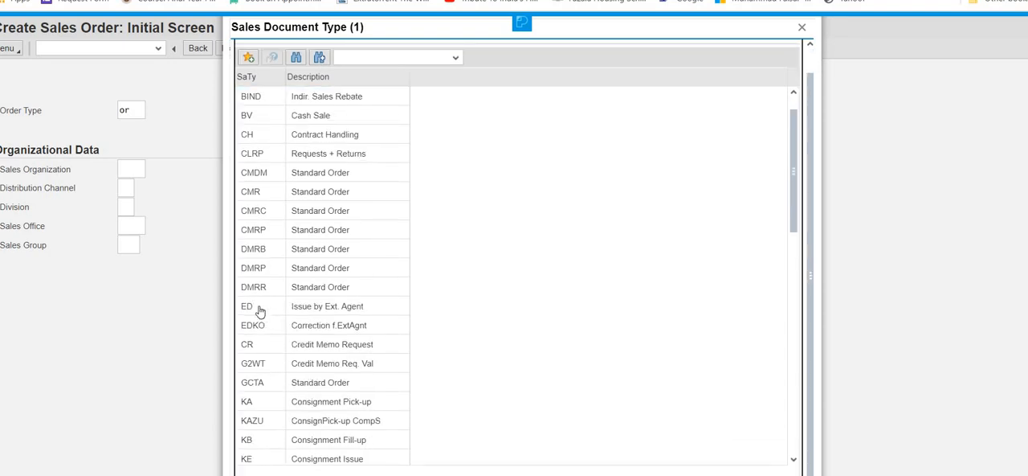
scroll(273, 294, up, 1)
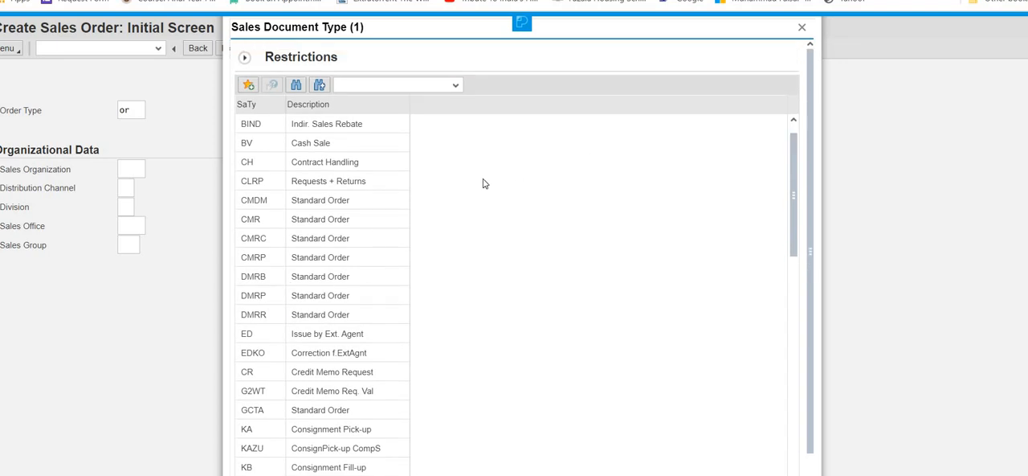
scroll(522, 213, up, 1)
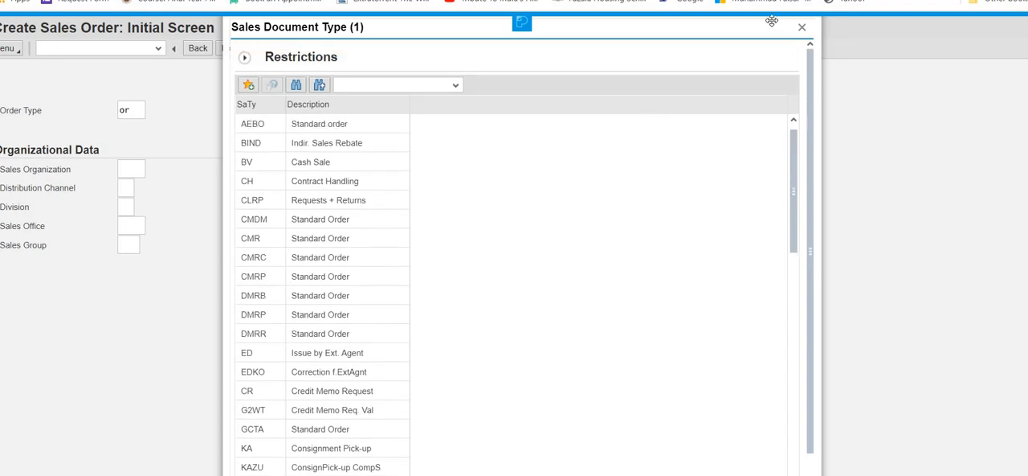
click(803, 31)
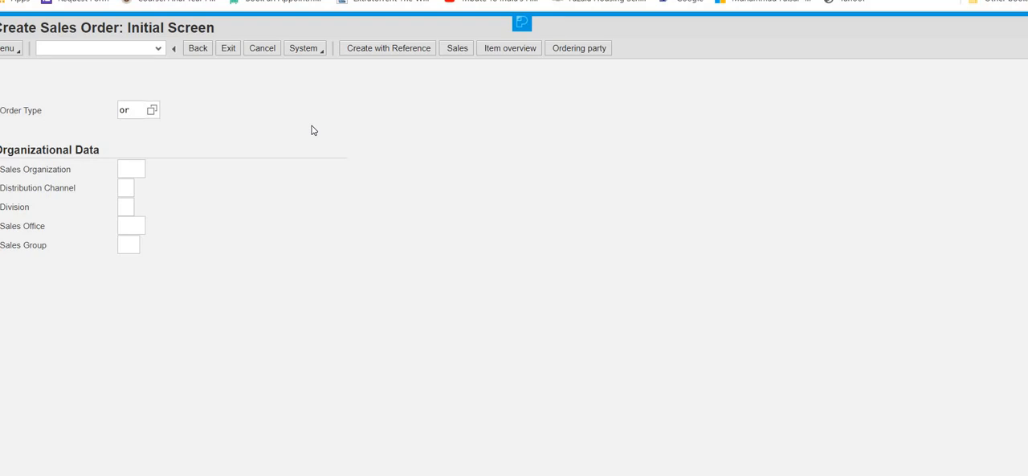
Step: Set the sales organization to UE00, distribution channel to WH and division to BI, and proceed to the order overview
click(133, 169)
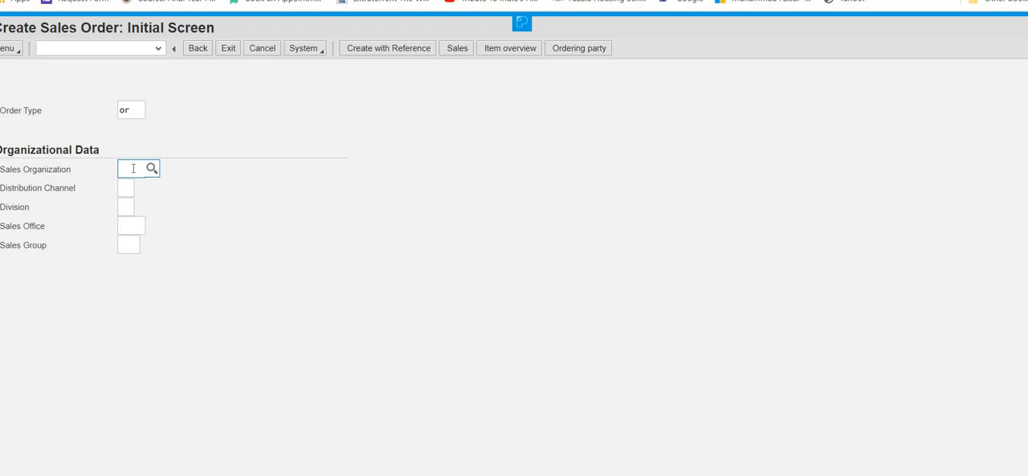
text(ue00)
click(127, 190)
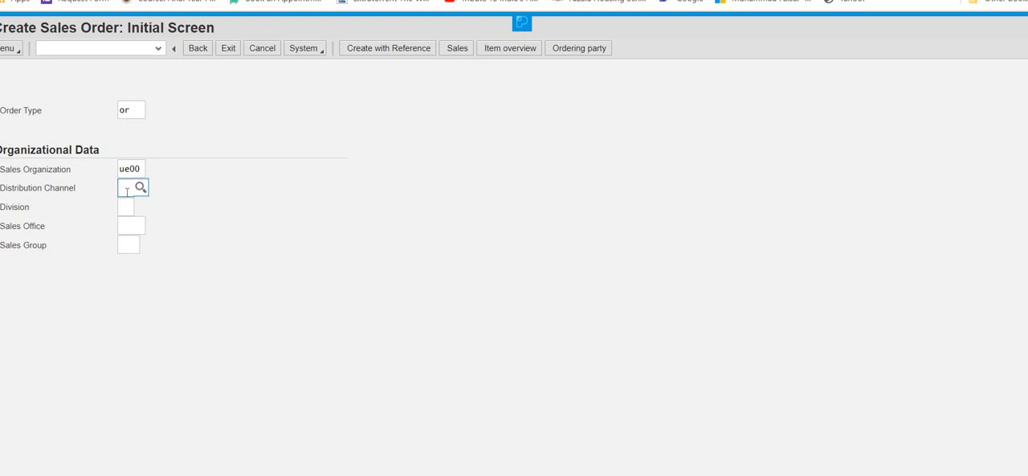
text(wh)
click(127, 205)
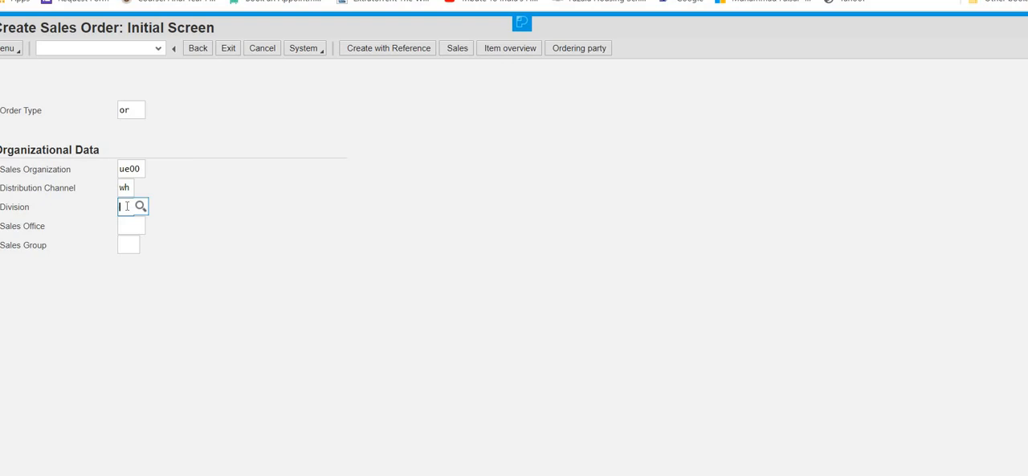
text(bi)
click(272, 178)
key(Return)
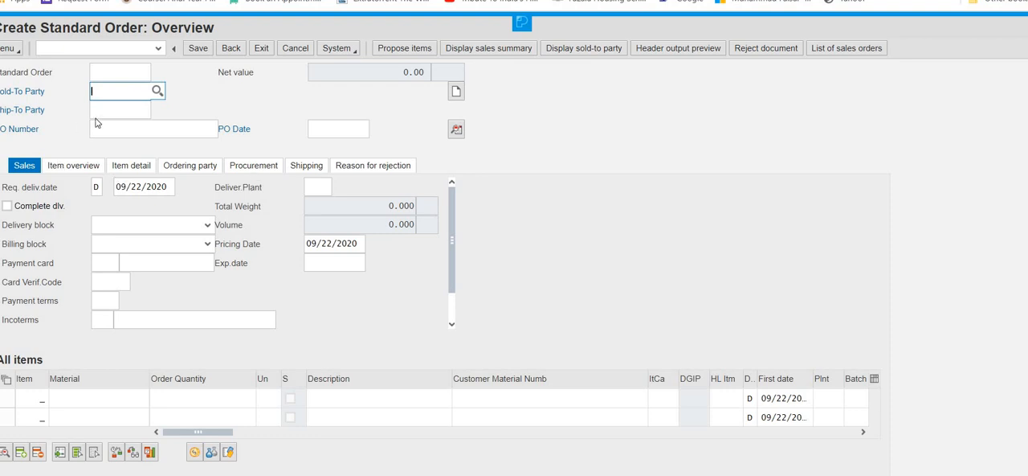
Step: Enter the customer number as the sold-to party and fill in the PO number, and confirm the header data
click(110, 94)
text(3)
text(500)
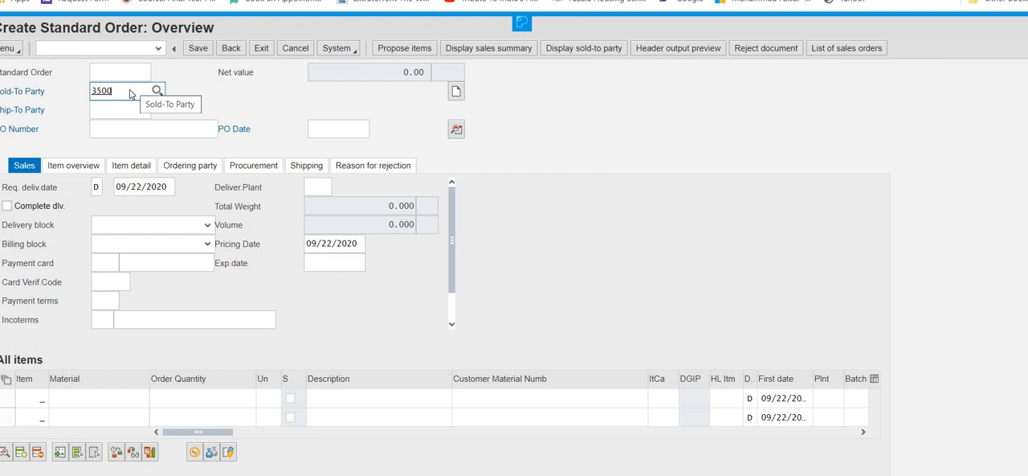
click(103, 133)
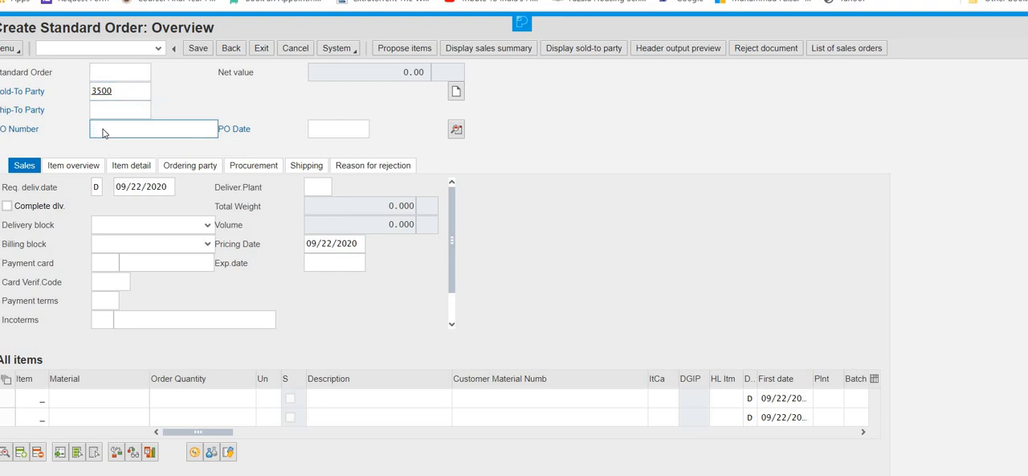
text(500)
key(Return)
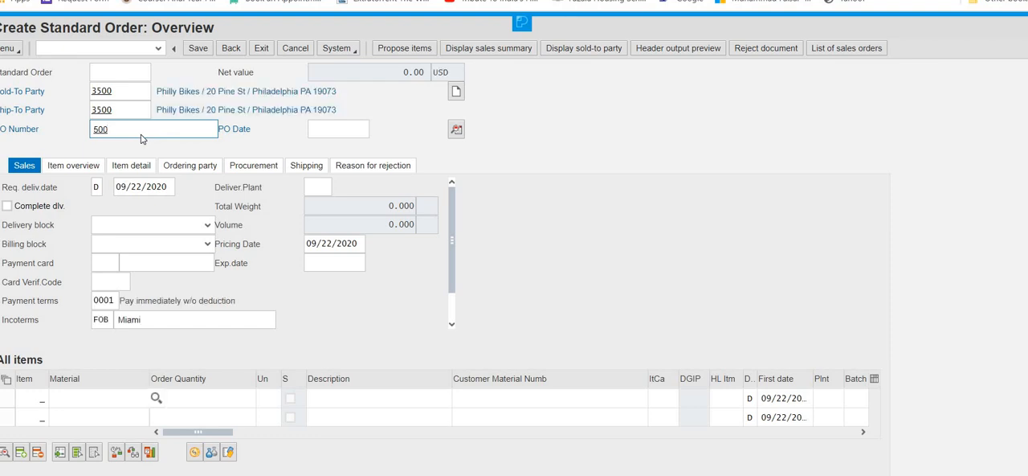
Step: Set the PO date to 09/22/2020 using the calendar
click(339, 131)
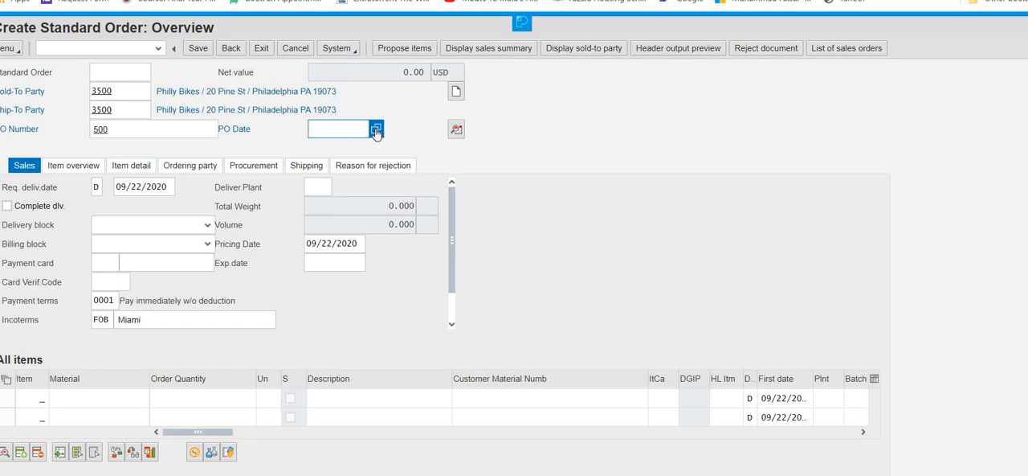
click(376, 133)
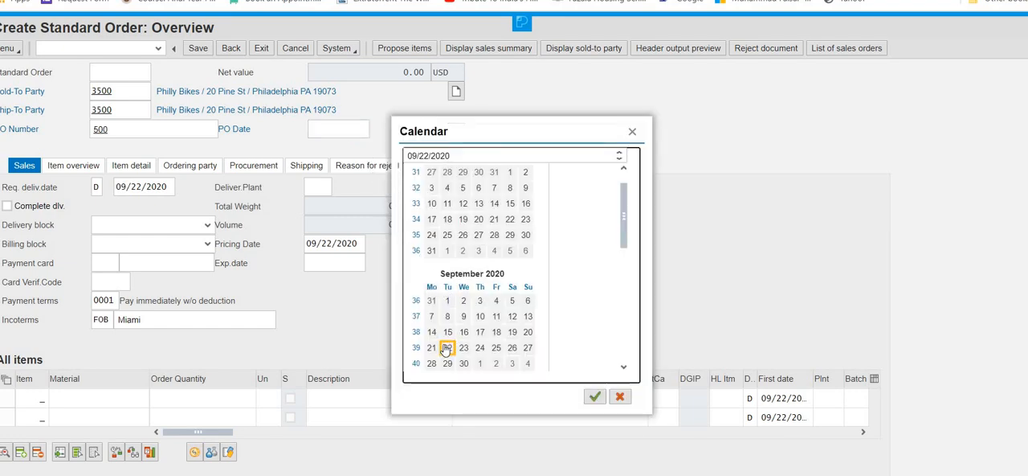
click(447, 348)
double_click(446, 349)
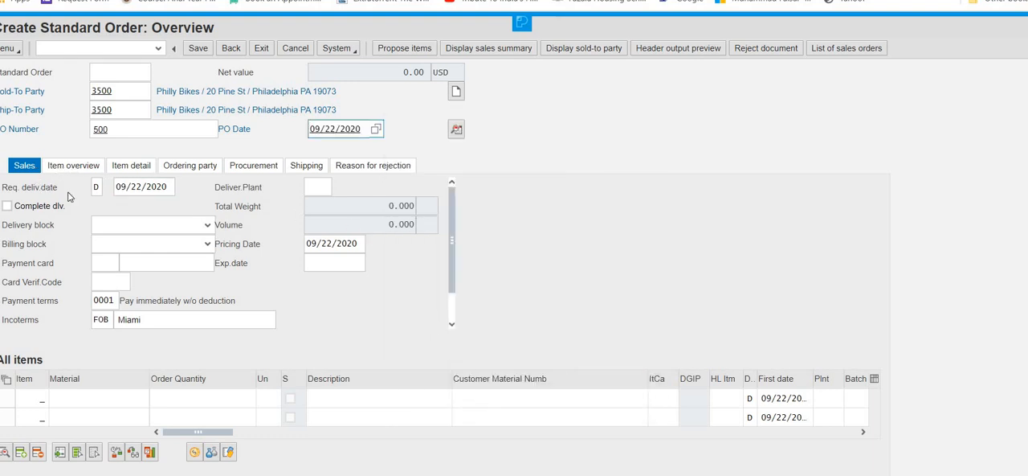
Step: Set the requested delivery date to 09/25/2020 using the calendar
click(169, 187)
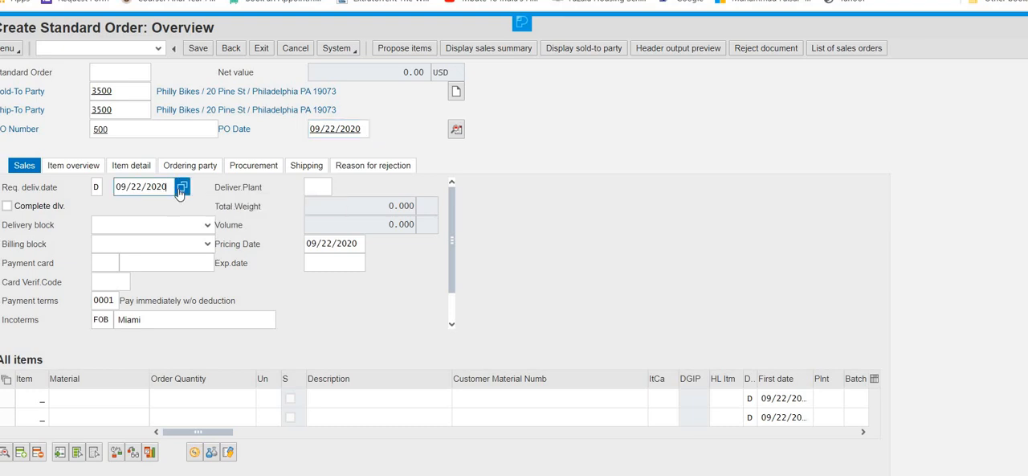
click(182, 187)
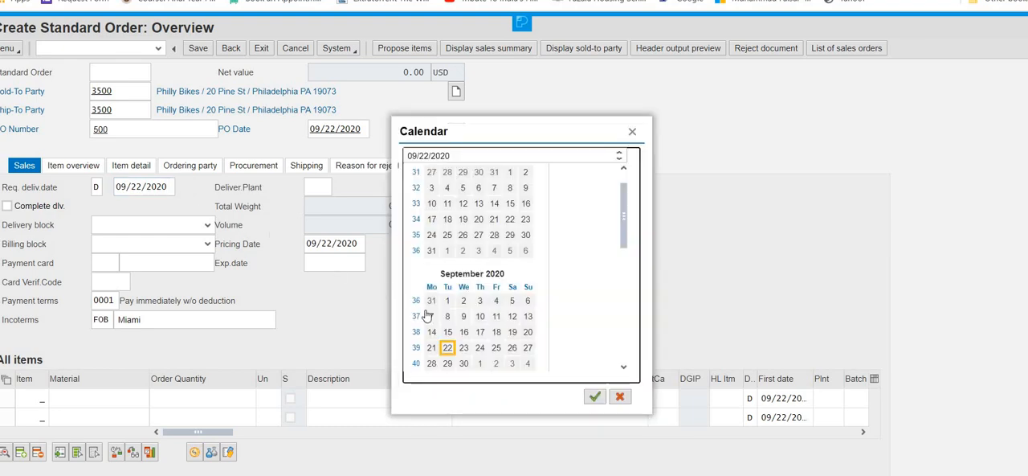
click(495, 348)
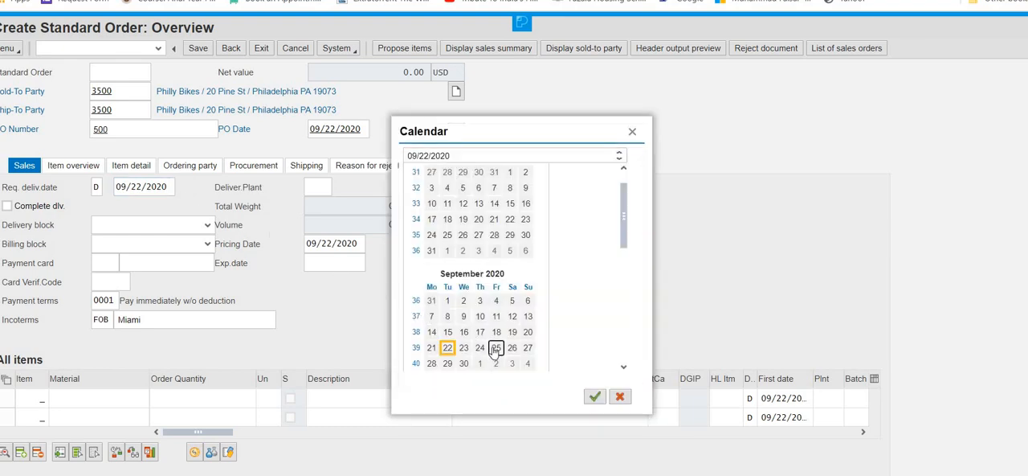
click(594, 396)
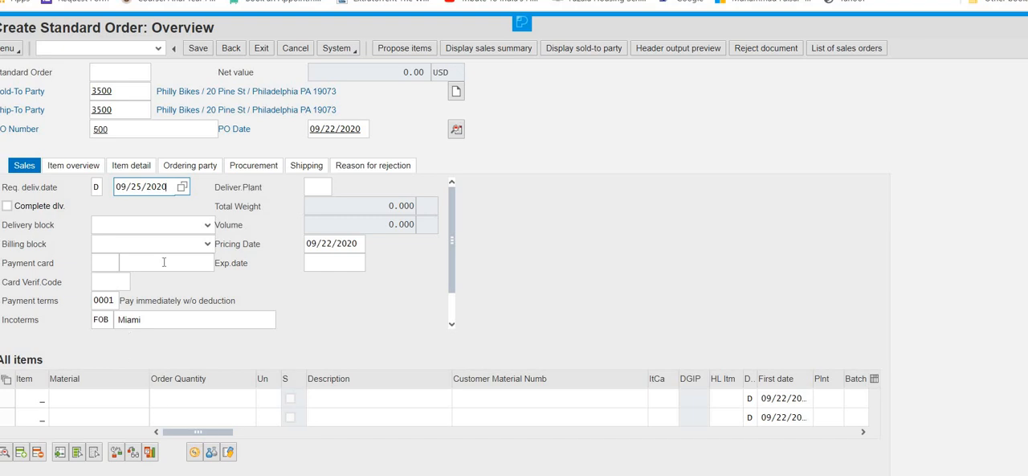
Step: Add material DXTR1500 with an order quantity of 5 as the first item and accept the billing date notice
click(80, 398)
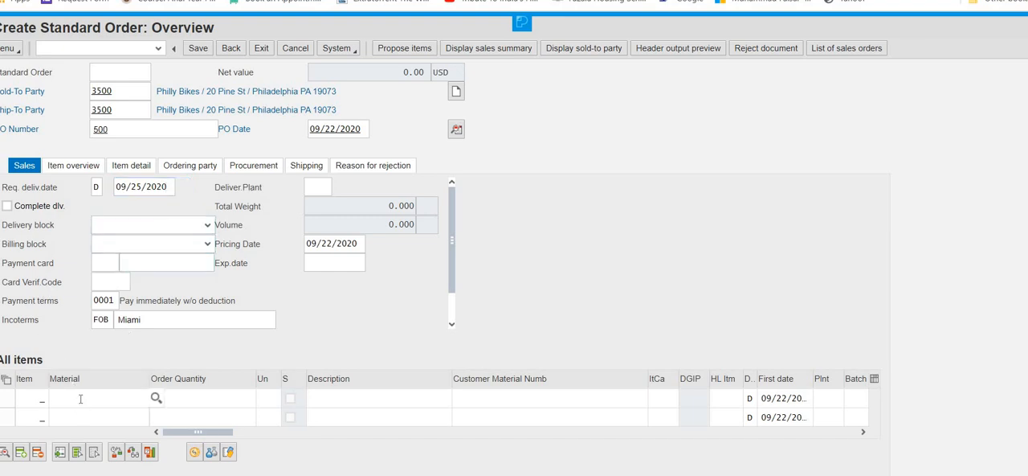
text(dxtr)
text(1)
text(###)
text(5)
click(176, 398)
text(5)
key(Return)
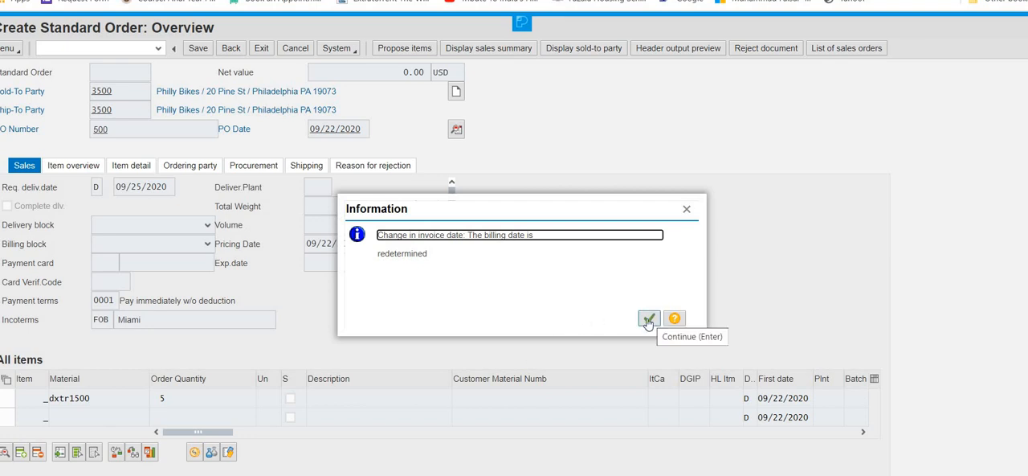
click(617, 262)
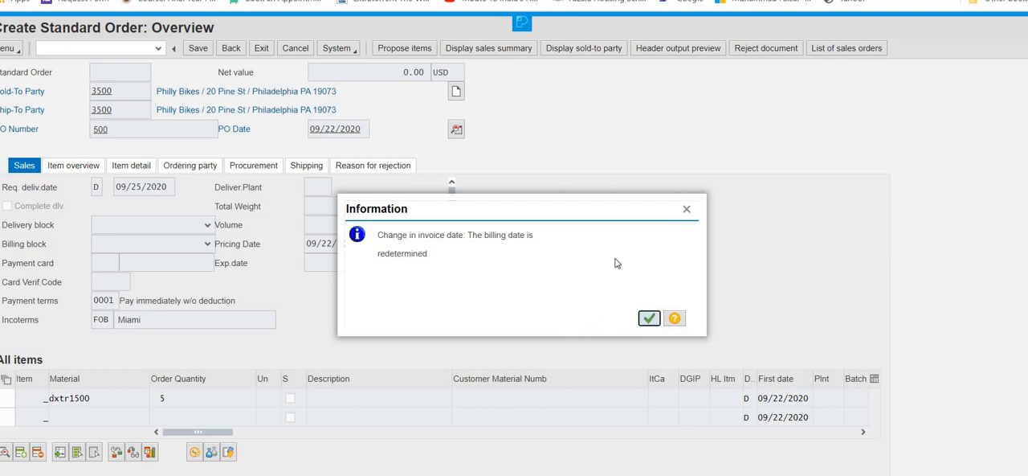
key(Return)
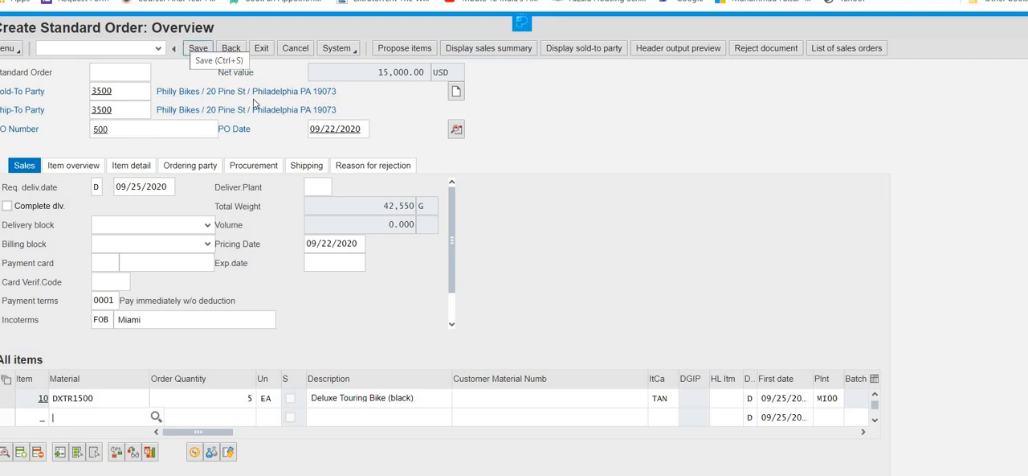
Step: Save the standard order and return to the SAP Easy Access menu
click(186, 48)
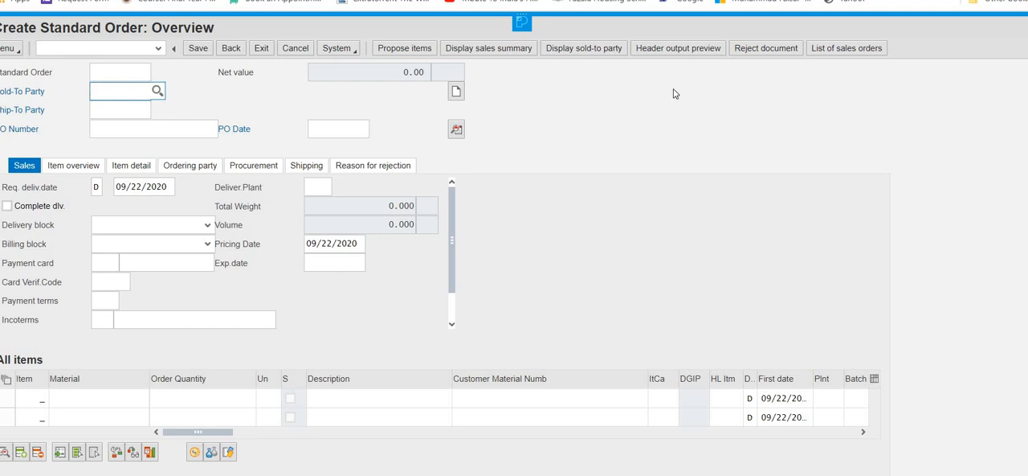
click(230, 50)
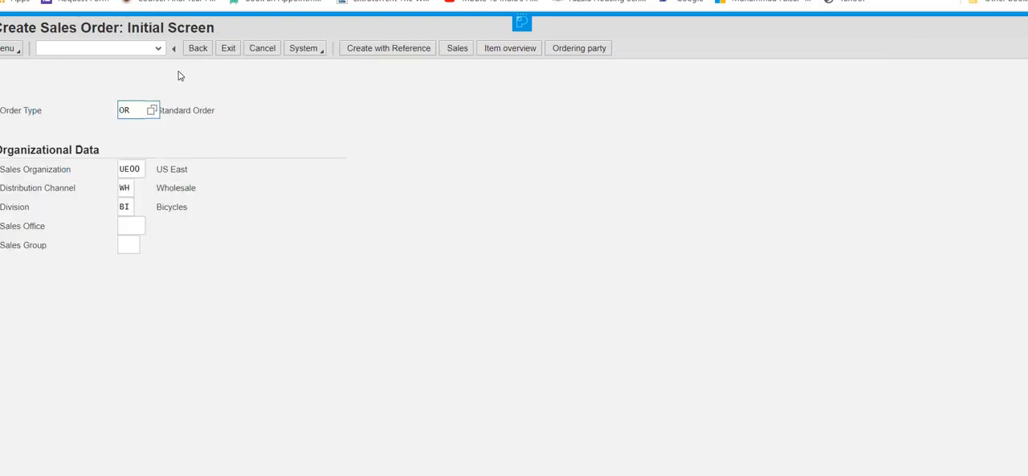
click(228, 49)
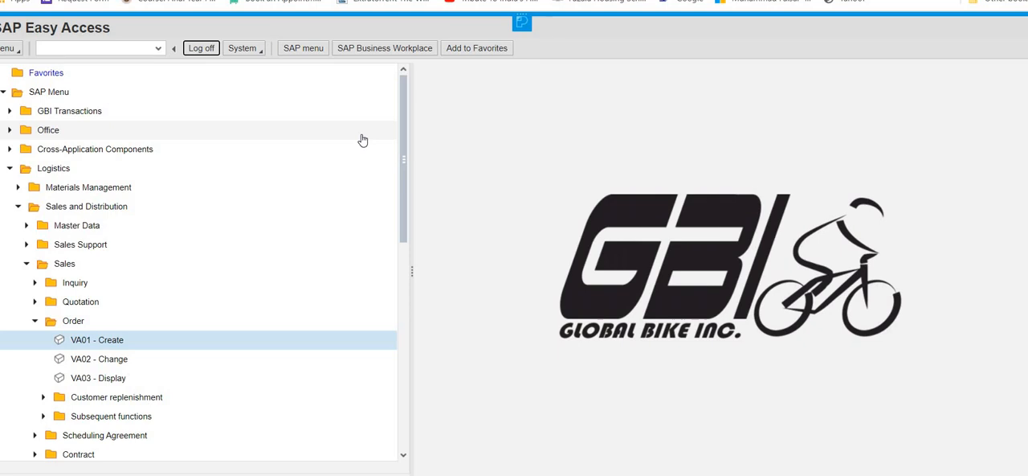
click(18, 188)
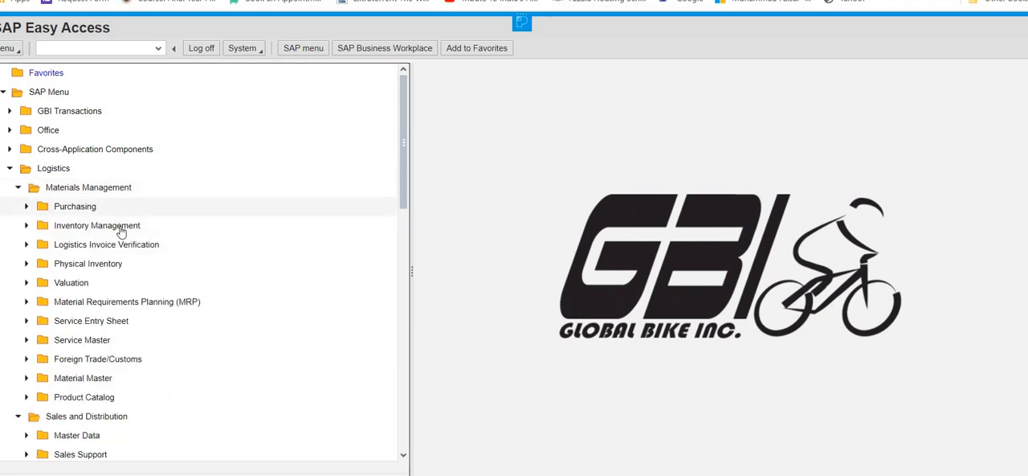
click(18, 189)
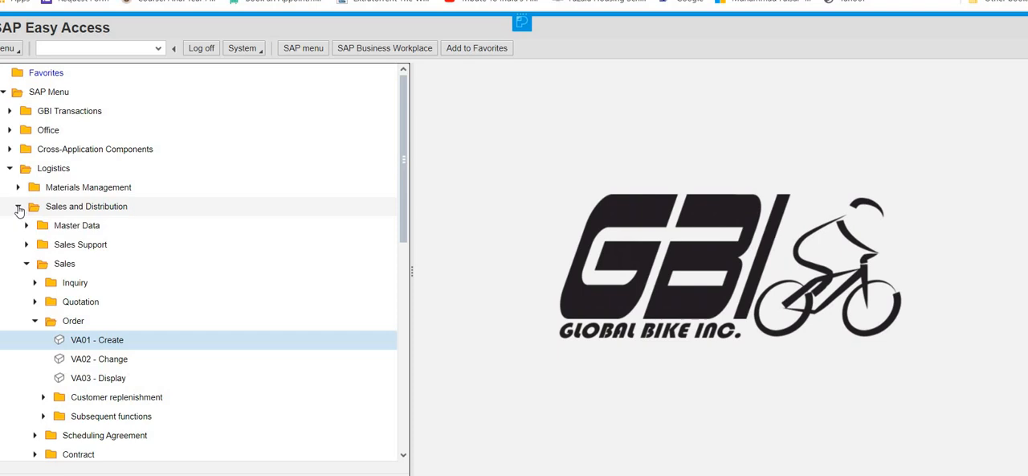
Step: Open the VL01N transaction for creating a single outbound delivery with reference to a sales order under Shipping and Transportation
click(27, 264)
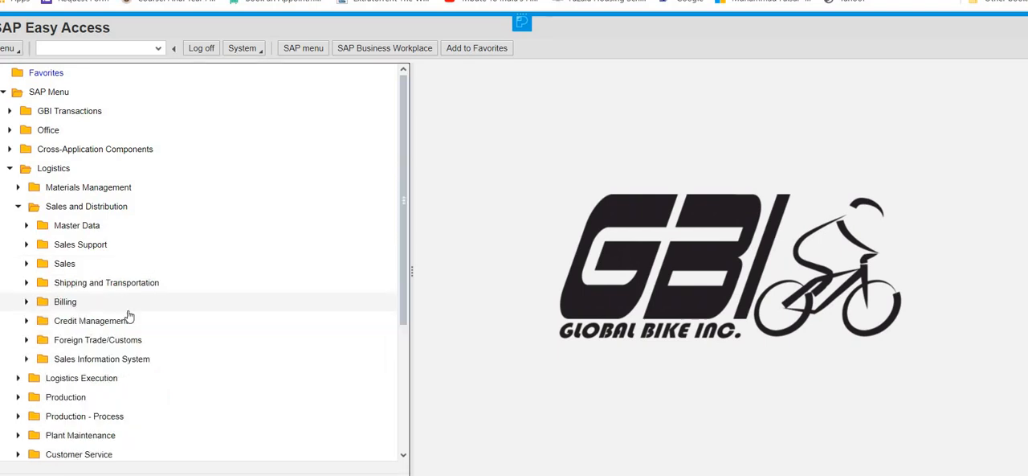
click(26, 283)
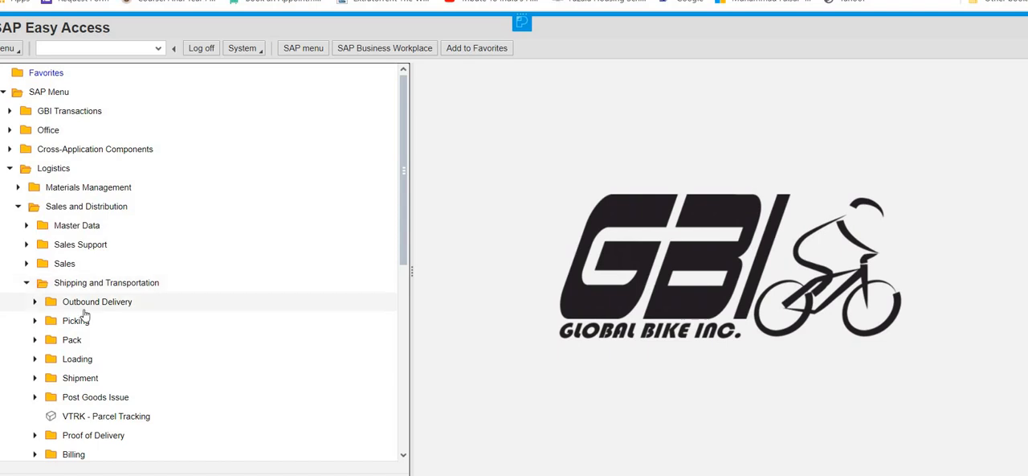
click(35, 303)
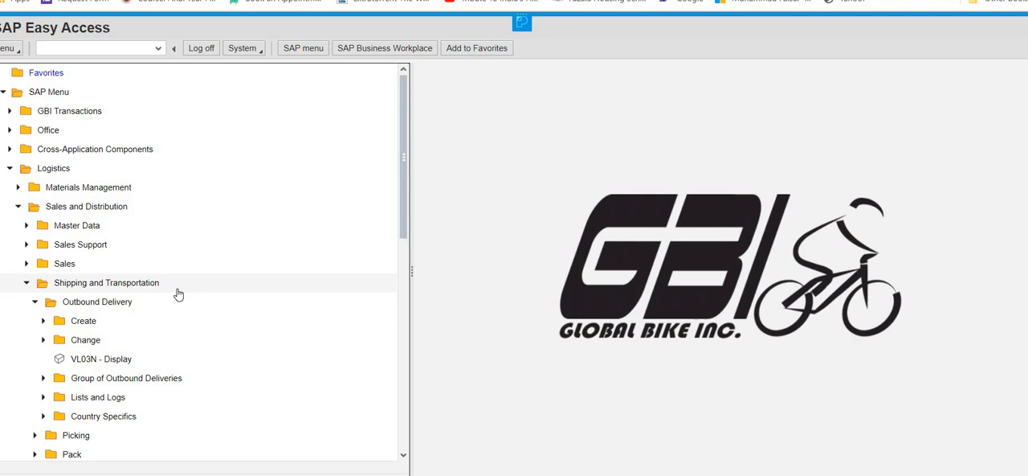
click(44, 321)
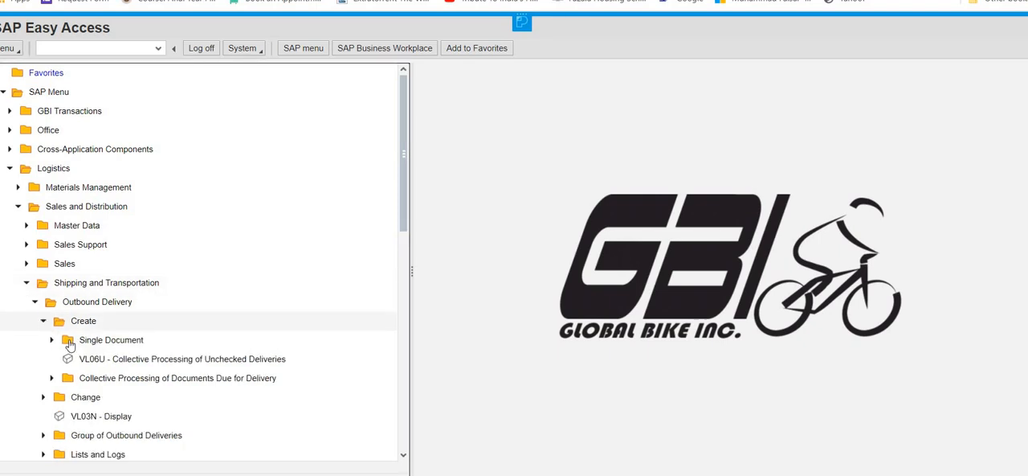
click(52, 344)
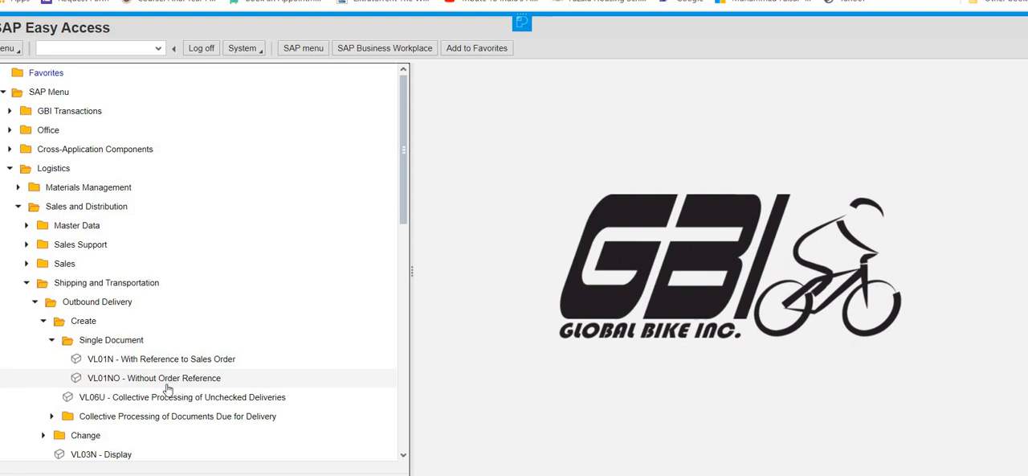
click(202, 363)
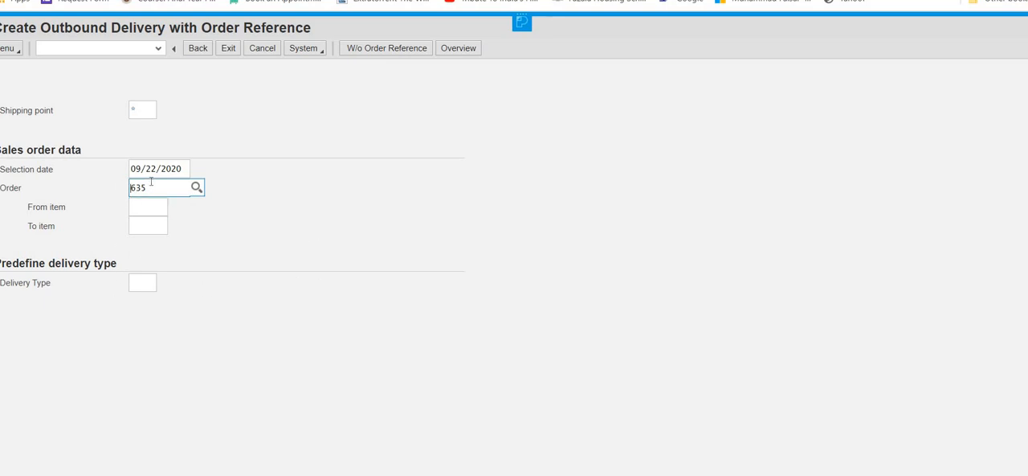
Step: Set the shipping point to MI00 for the outbound delivery, keeping the prefilled sales order
click(142, 206)
click(160, 188)
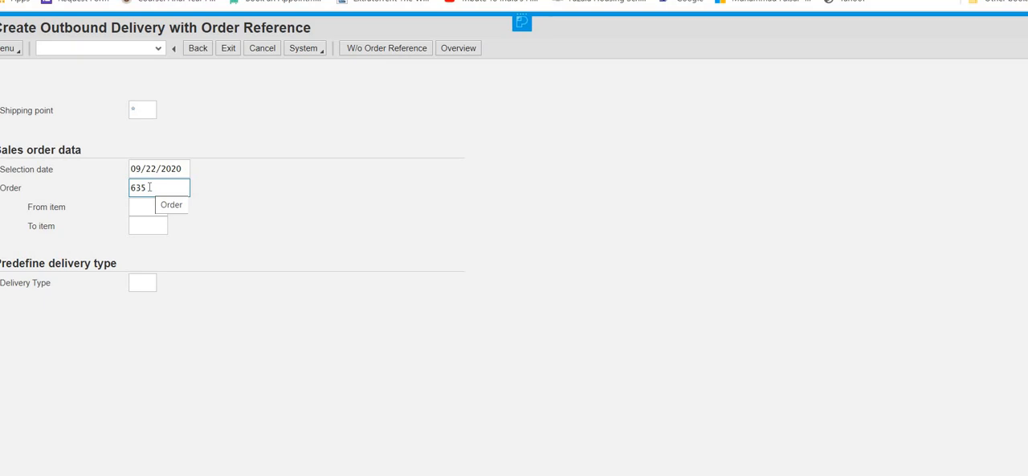
click(142, 102)
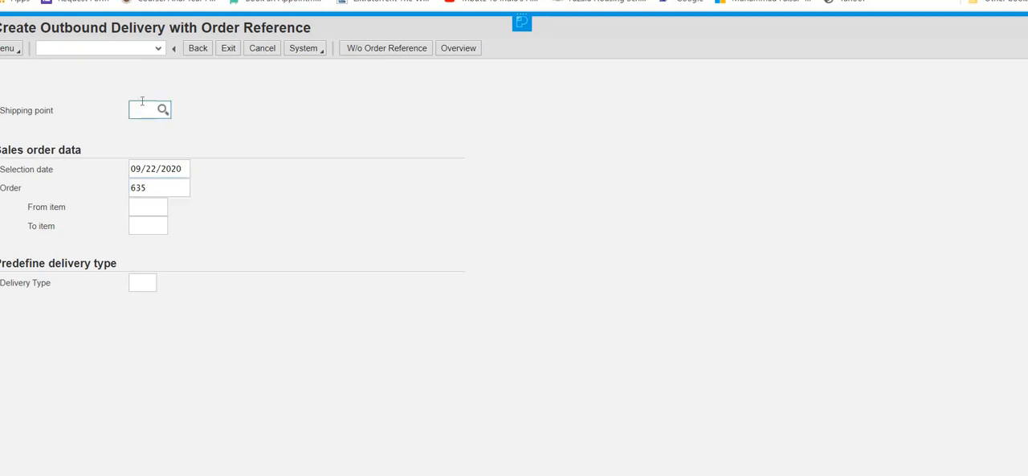
text(m1)
text(00)
key(BackSpace)
key(BackSpace)
key(BackSpace)
key(BackSpace)
text(MI00)
Step: Set the selection date to 09/29/2020 using the calendar
click(186, 169)
click(196, 171)
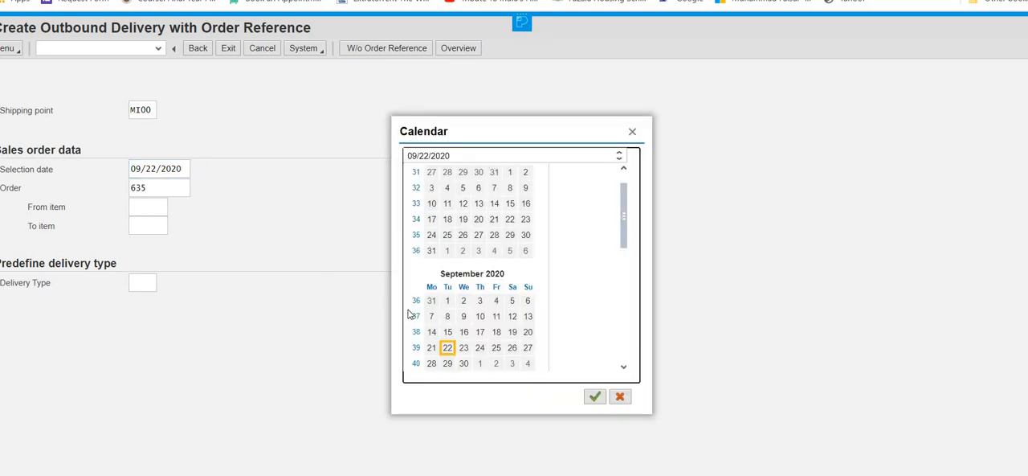
double_click(448, 364)
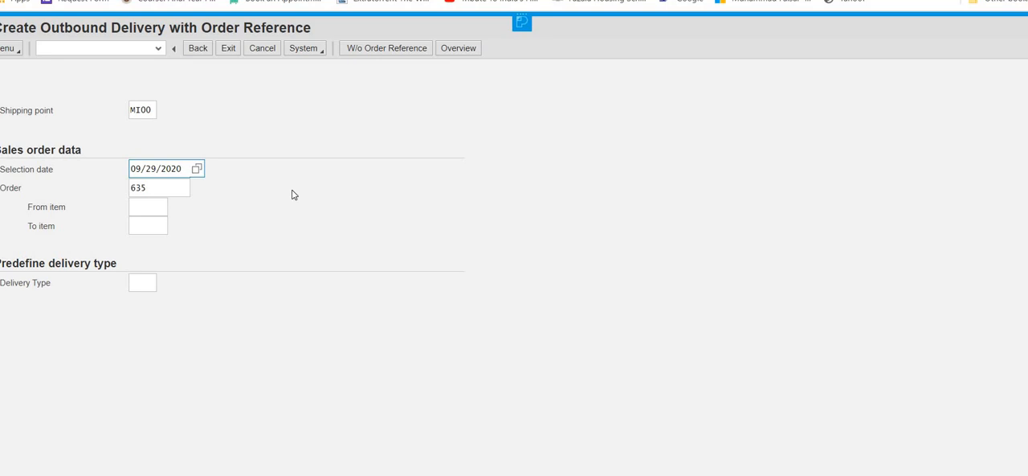
Step: Create the outbound delivery from the sales order, save it and return to the SAP Easy Access menu
key(Return)
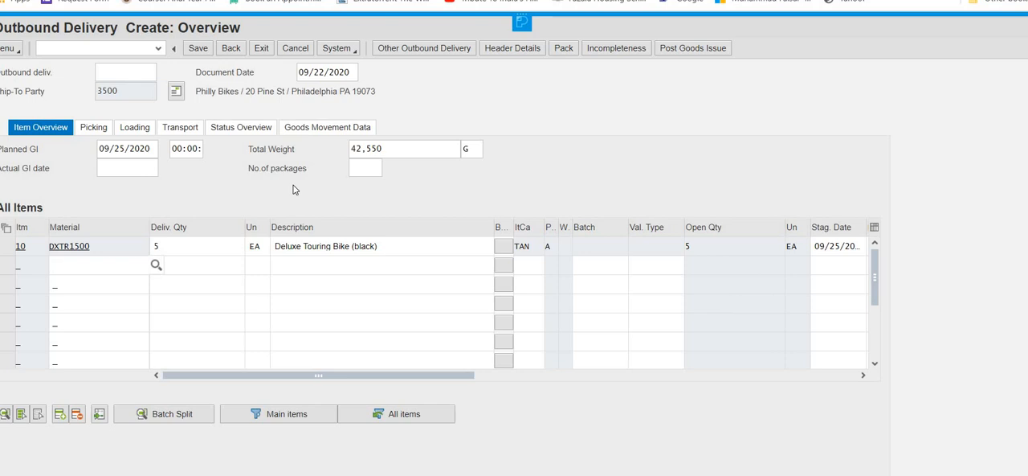
click(199, 49)
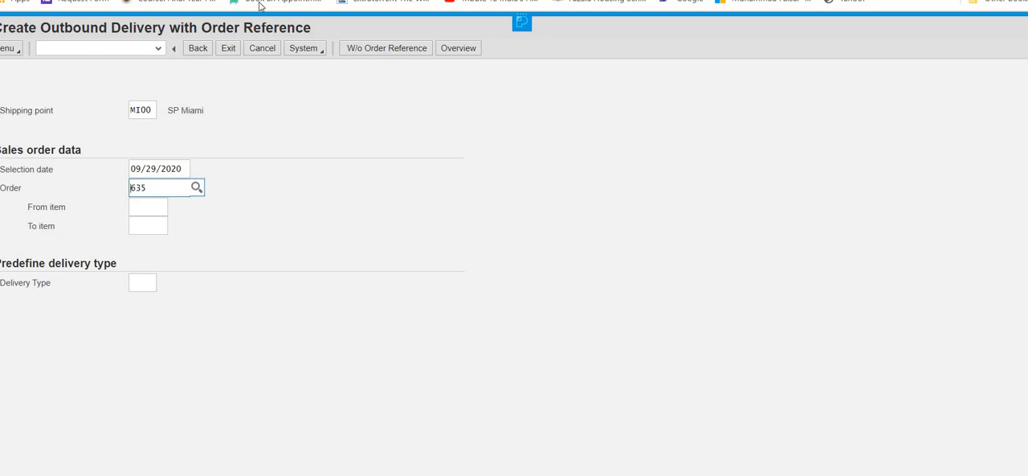
click(229, 49)
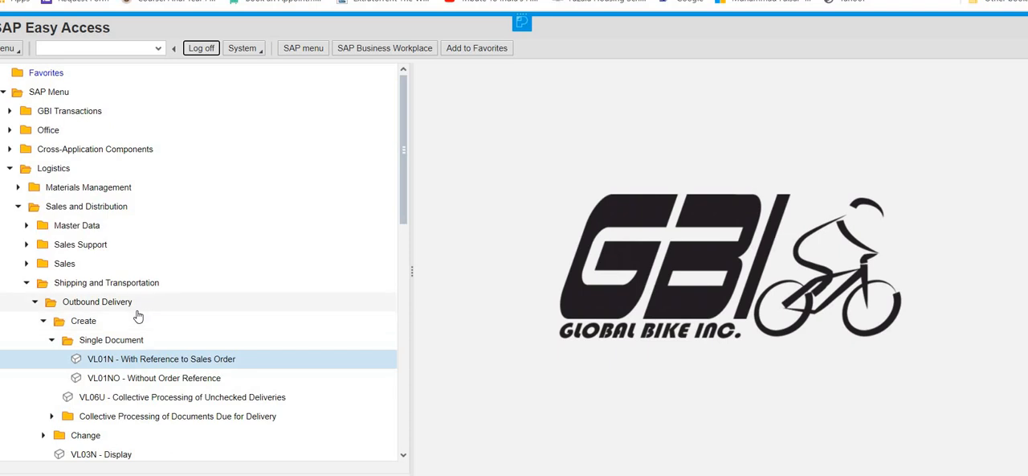
Step: Open the newly created outbound delivery for changes with the VL02N single document transaction
click(45, 322)
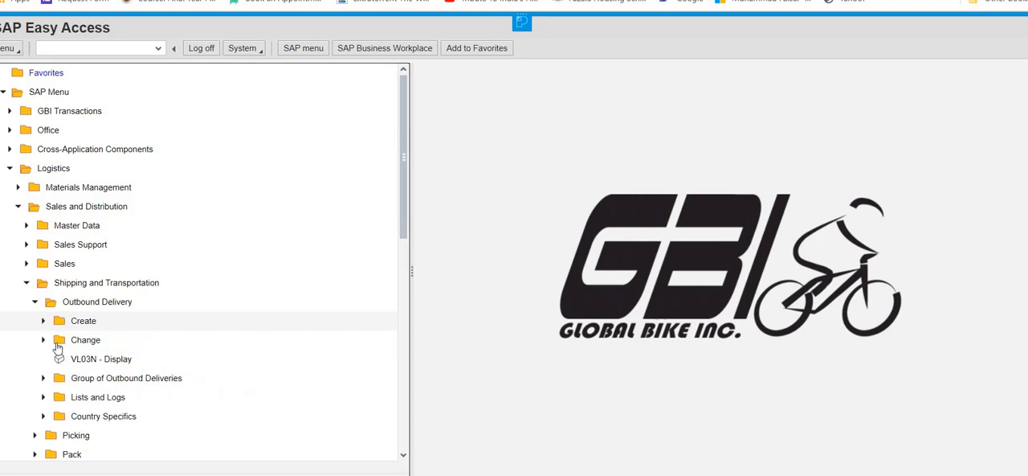
click(44, 340)
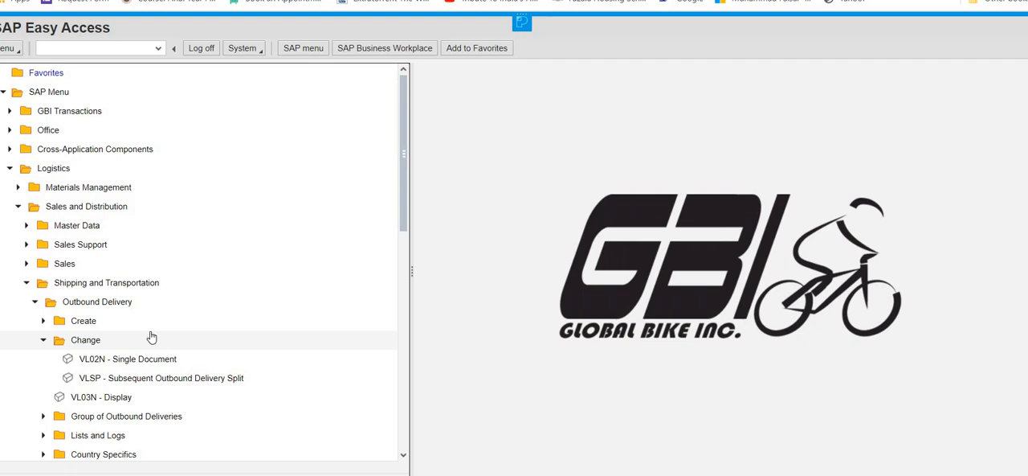
click(137, 361)
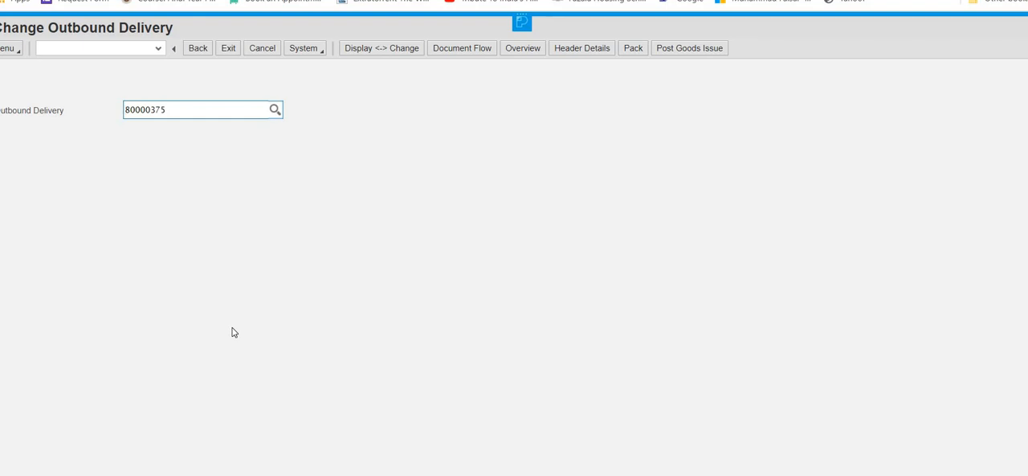
key(Return)
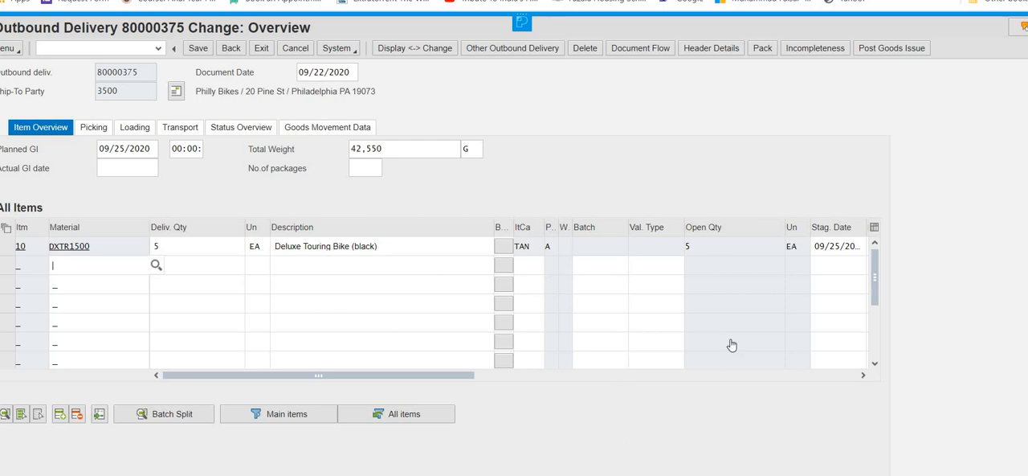
Step: Set the picked quantity of the DXTR1500 item to 5
click(863, 375)
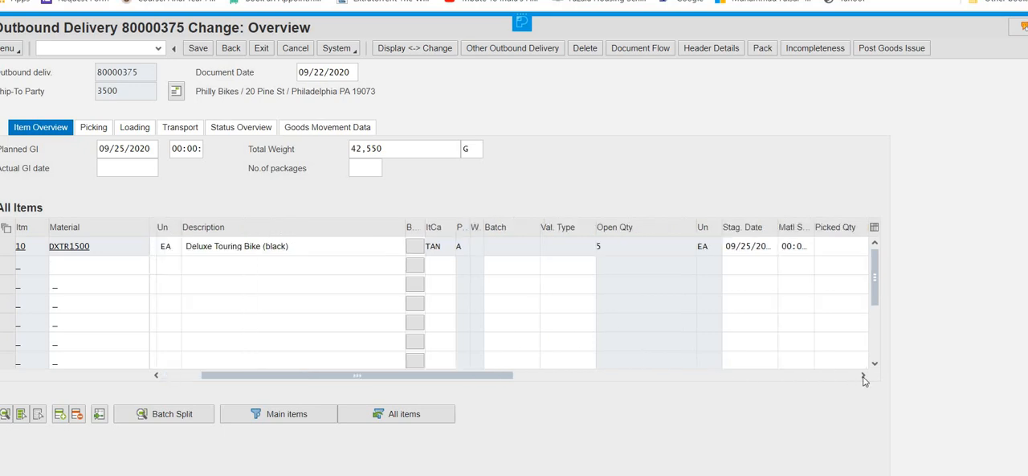
click(863, 376)
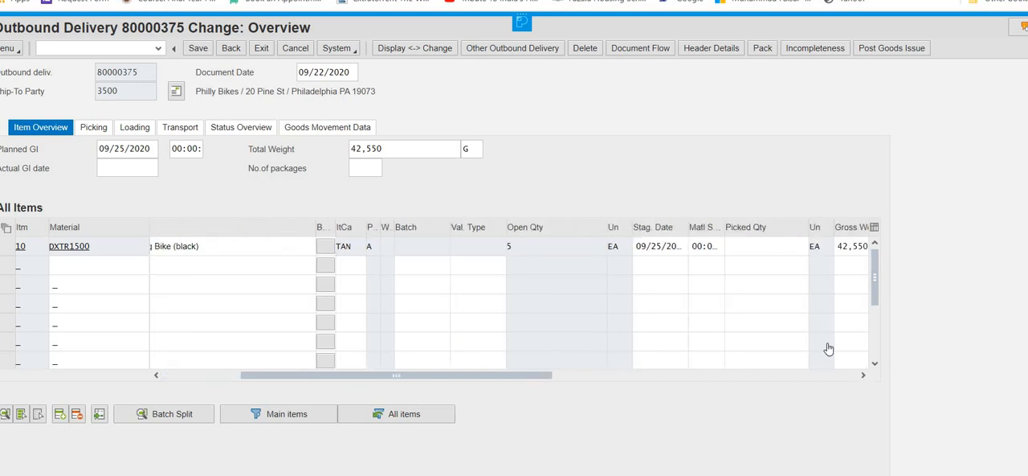
click(753, 251)
text(5)
Step: Set the storage location of the DXTR1500 item to FG00 and save the outbound delivery
click(864, 376)
click(864, 376)
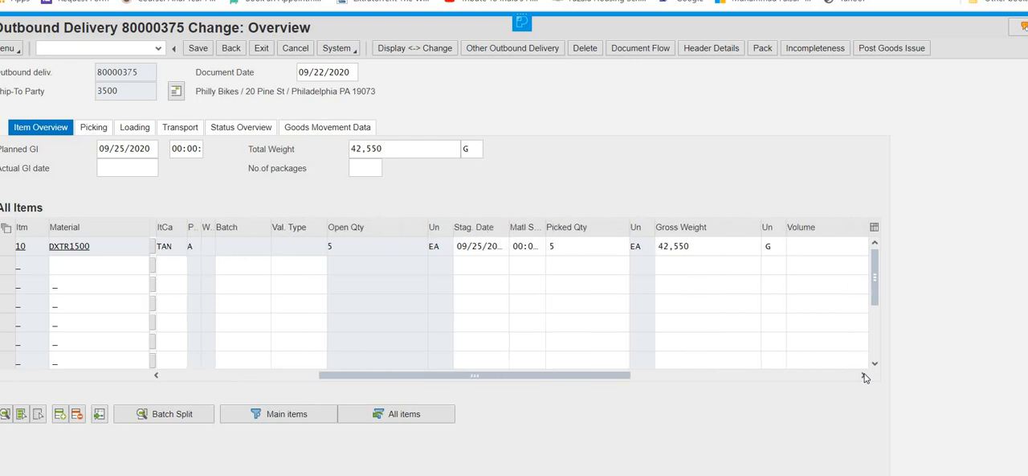
click(864, 375)
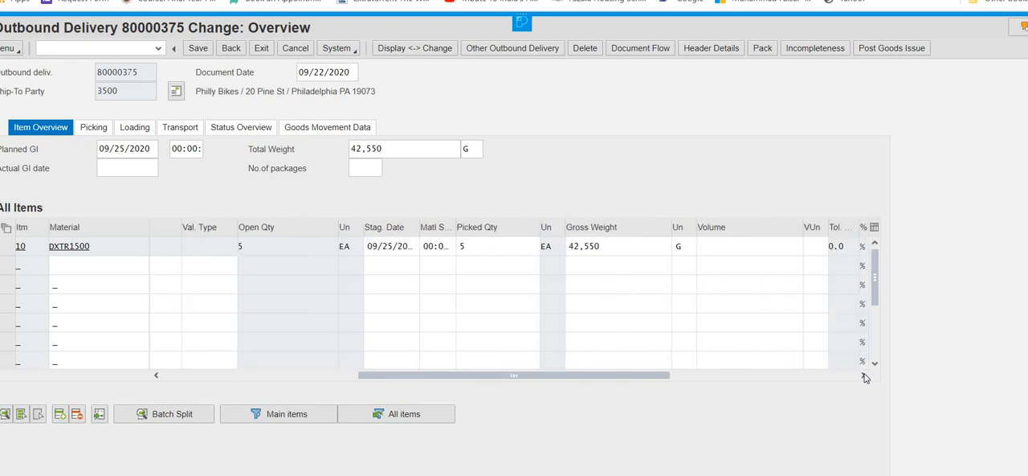
click(865, 376)
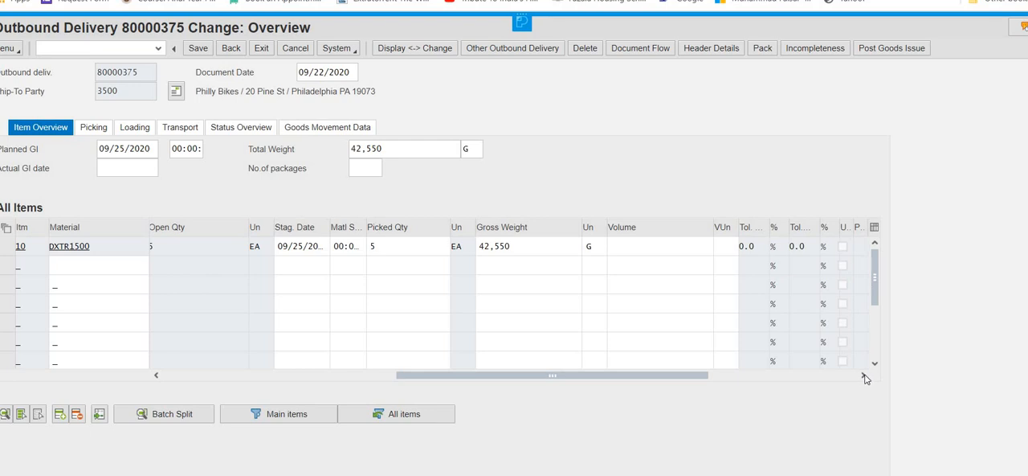
click(864, 376)
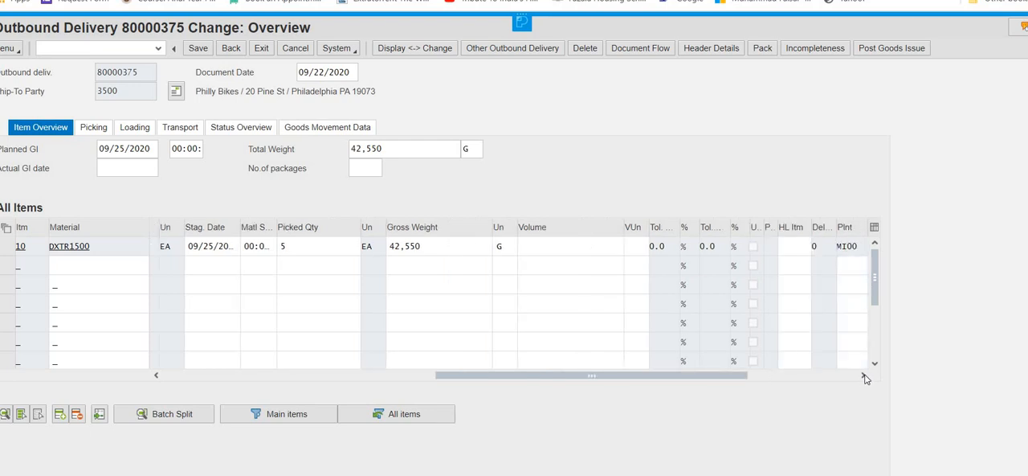
click(864, 376)
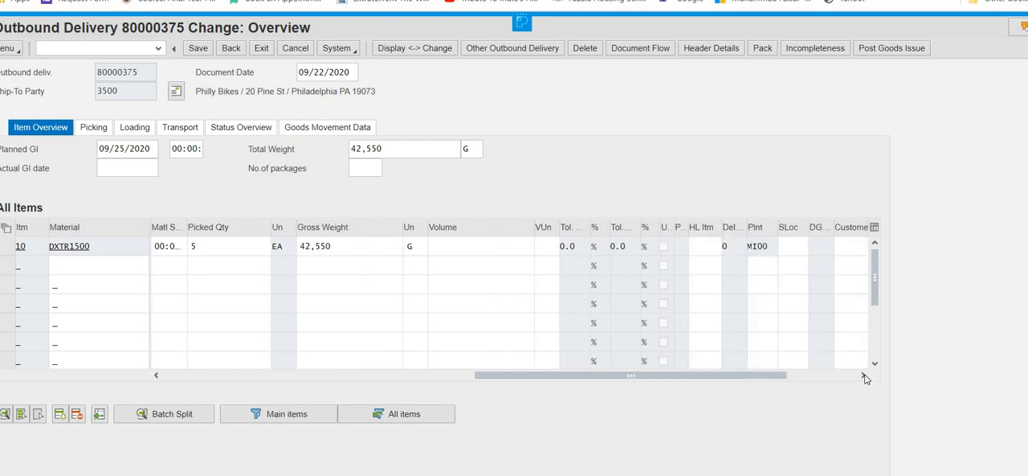
click(800, 253)
text(fg00)
key(Return)
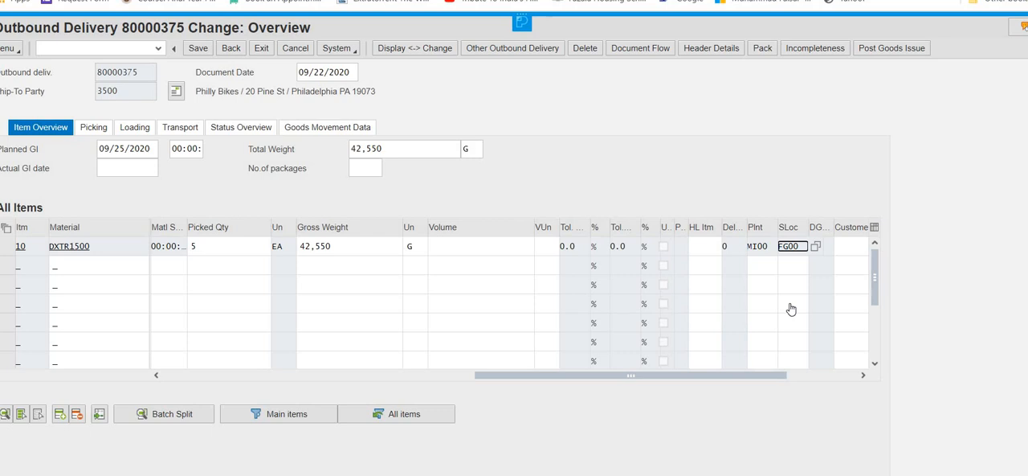
click(194, 50)
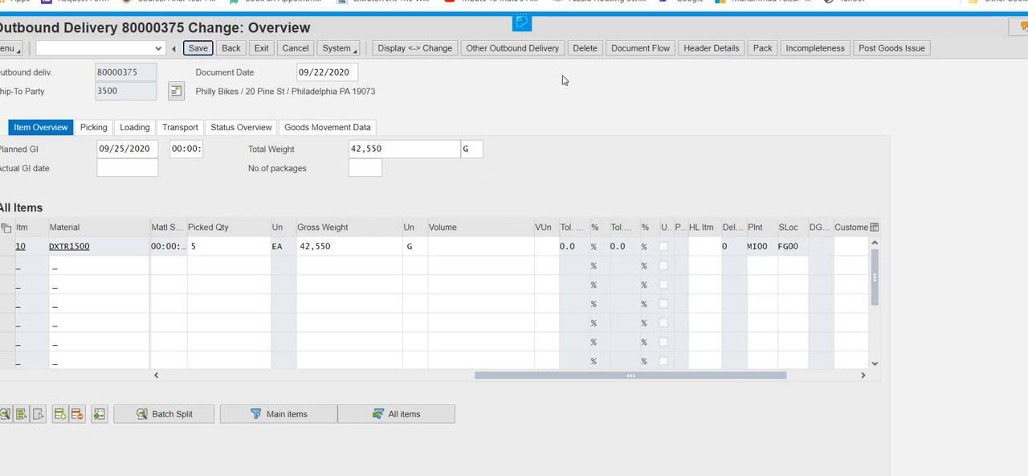
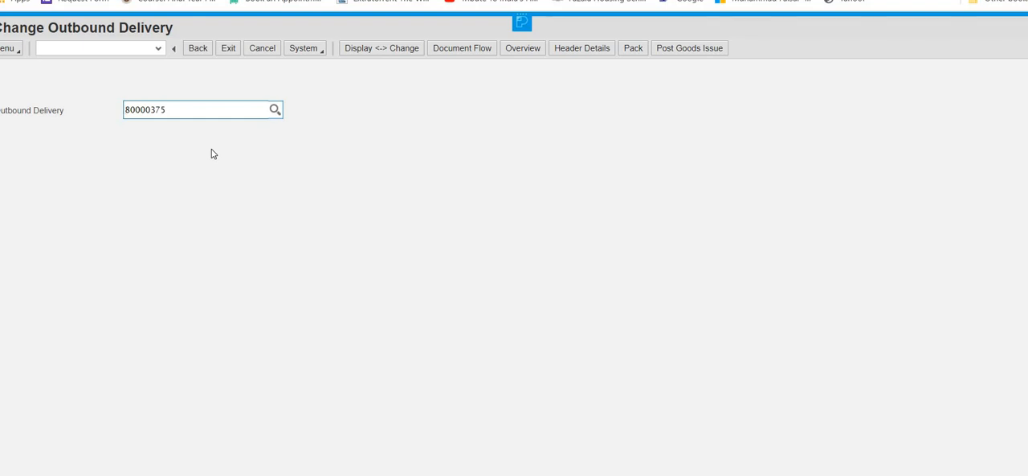
Step: Post the goods issue for the outbound delivery, then switch to Word and review the exercise list from sales order to goods issue
click(705, 50)
click(692, 48)
click(702, 475)
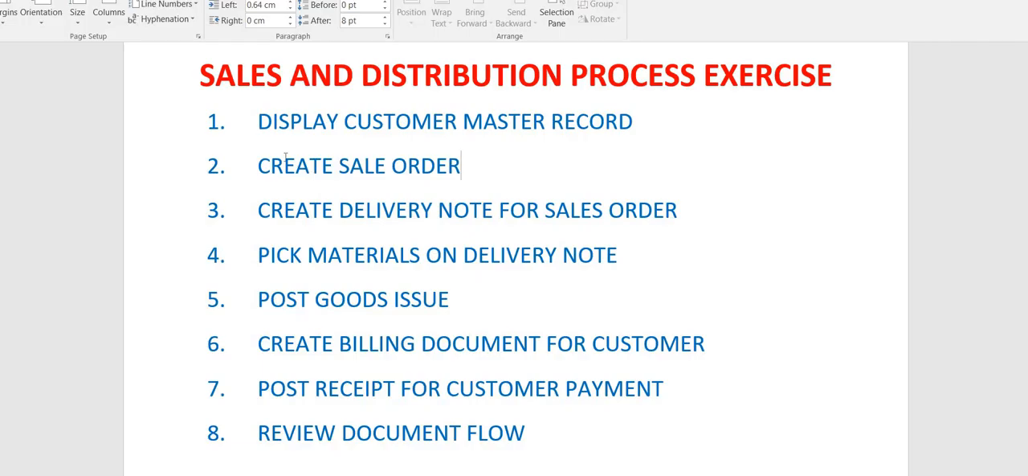
drag(258, 165, 495, 306)
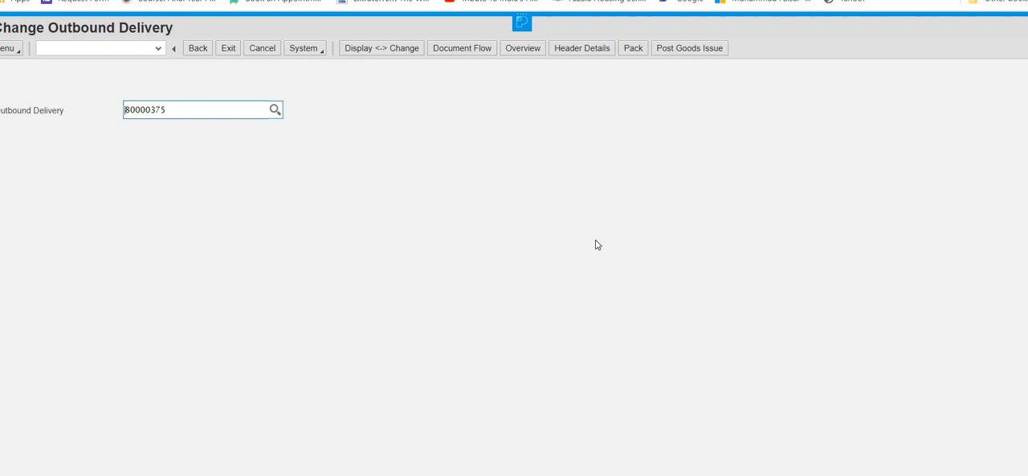
Step: Switch back to SAP, leave the outbound delivery and open VF04 Process Billing Due List under Sales and Distribution billing documents
click(229, 50)
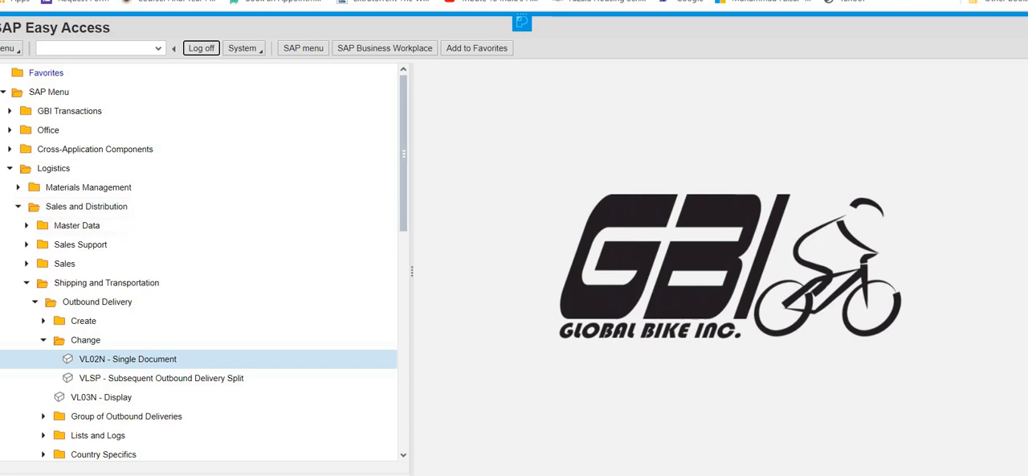
click(25, 284)
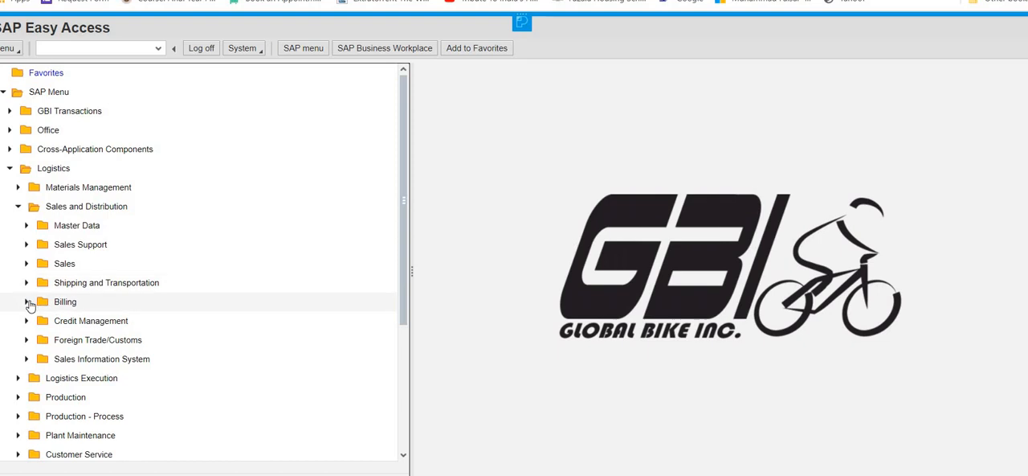
click(27, 301)
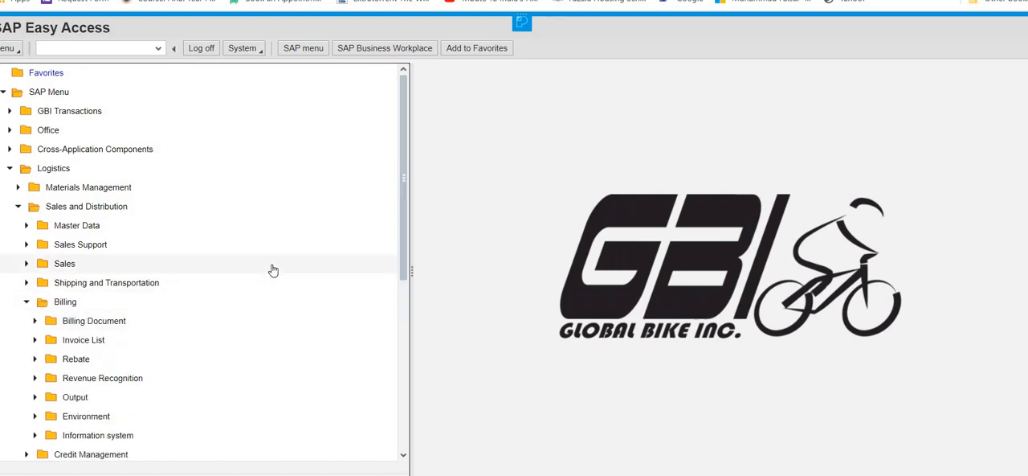
click(34, 321)
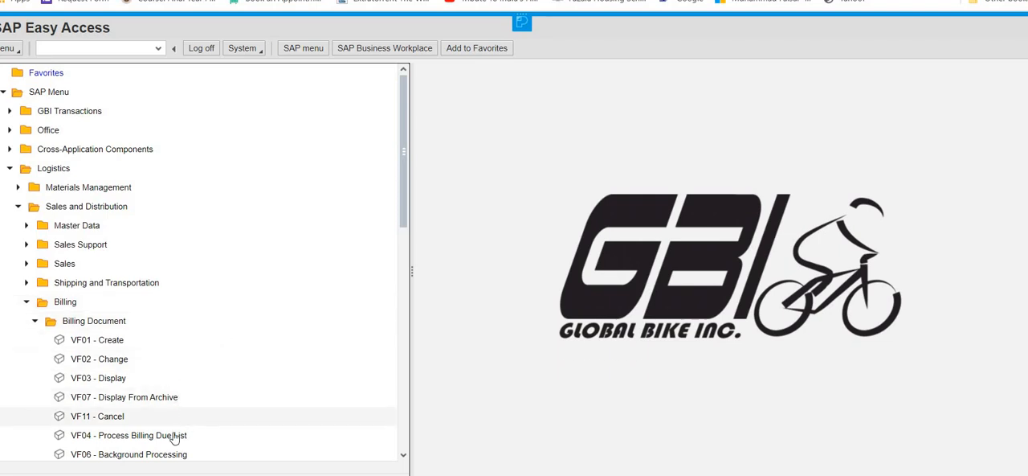
double_click(133, 438)
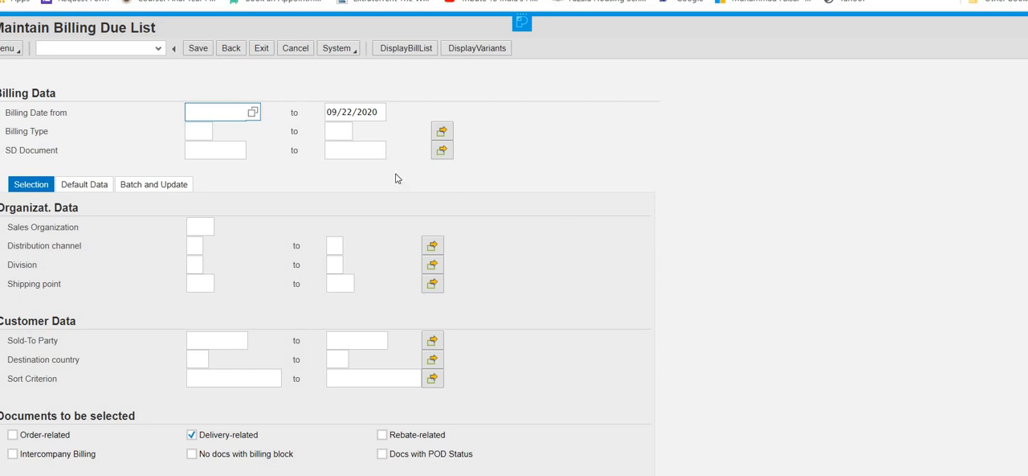
Step: Display the billing due list for sales organization UE00 and the customer's sold-to party number
click(200, 225)
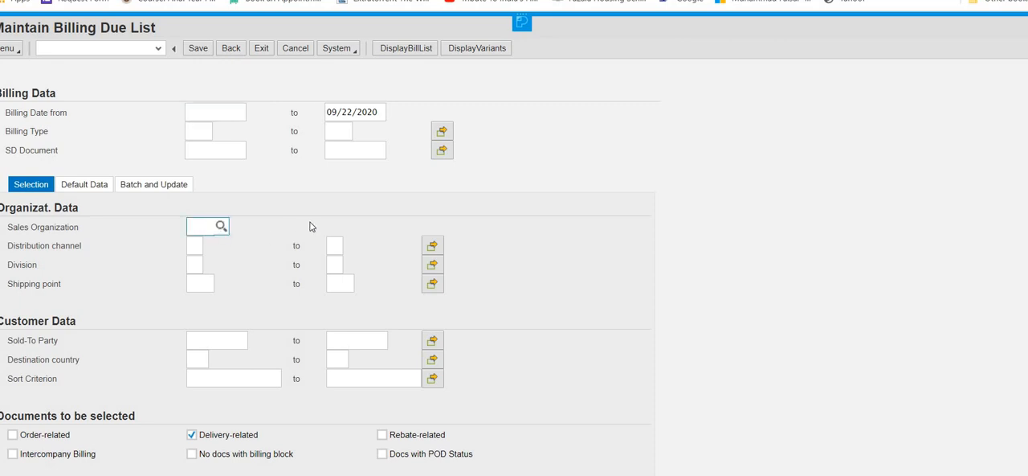
text(ue00)
click(222, 337)
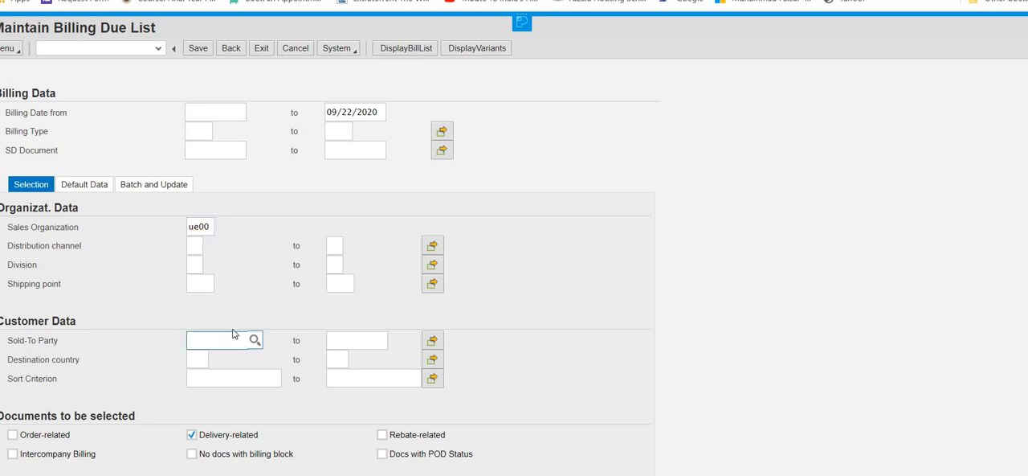
text(3###)
key(BackSpace)
key(BackSpace)
key(BackSpace)
text(500)
click(408, 50)
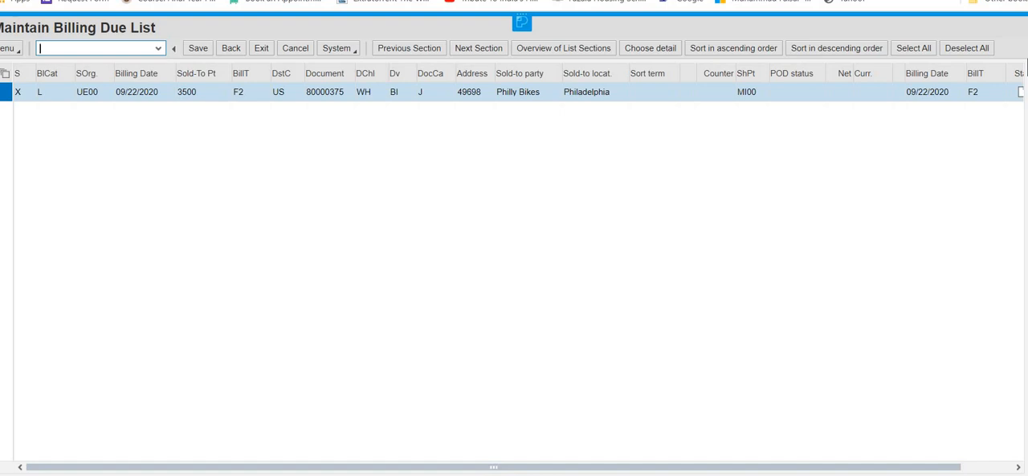
Step: Create a collective billing document for the listed Philly Bikes delivery
click(1027, 48)
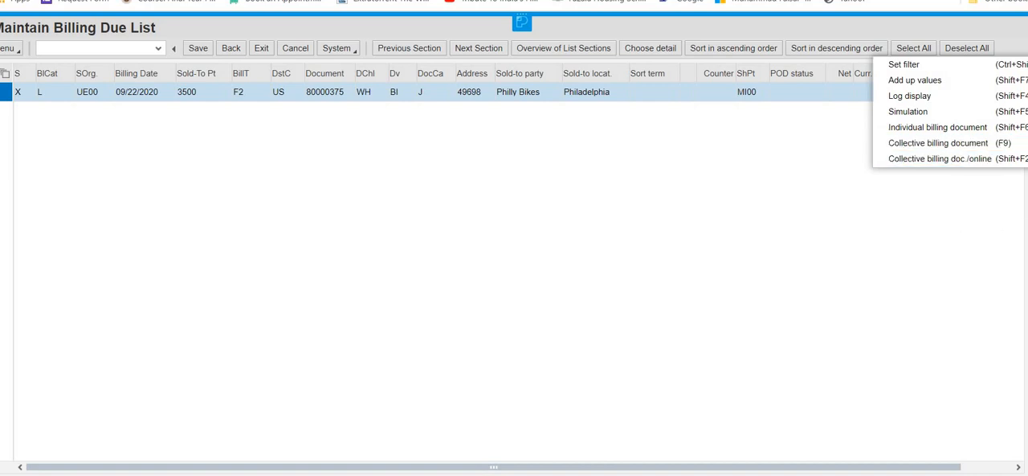
click(1025, 121)
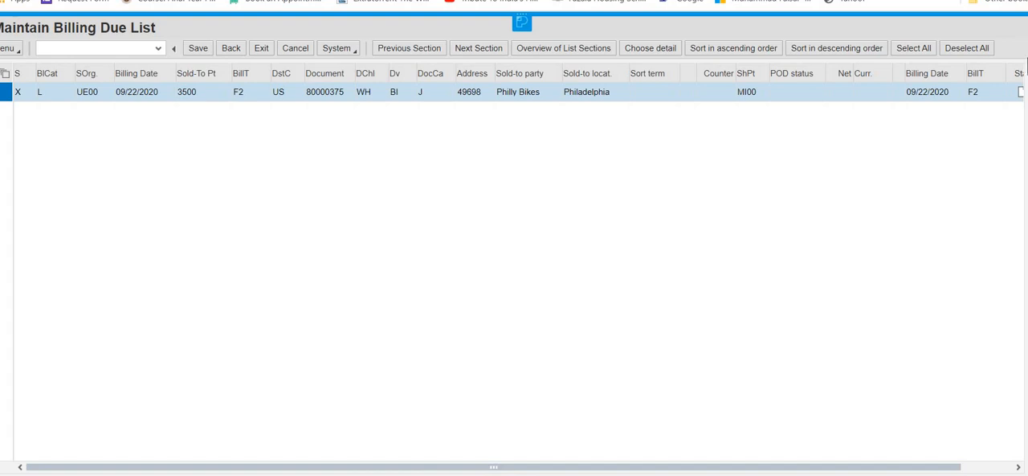
click(1027, 52)
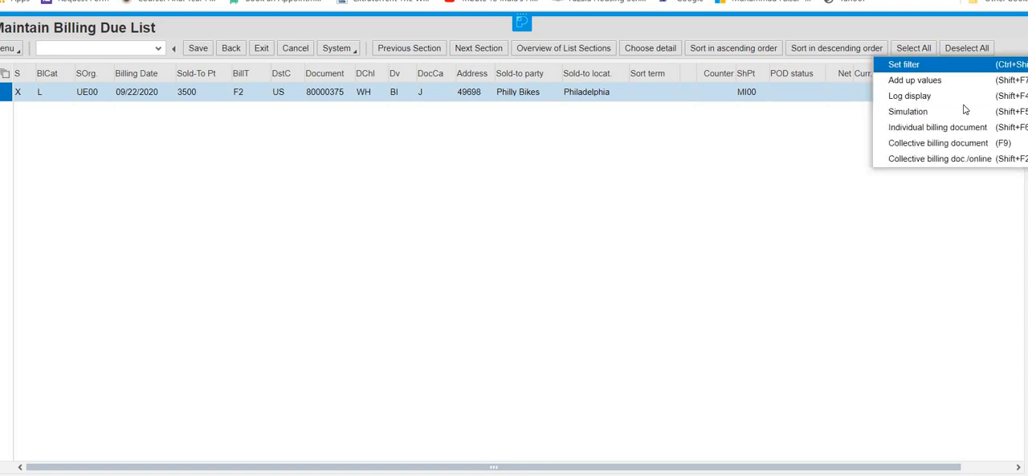
click(958, 147)
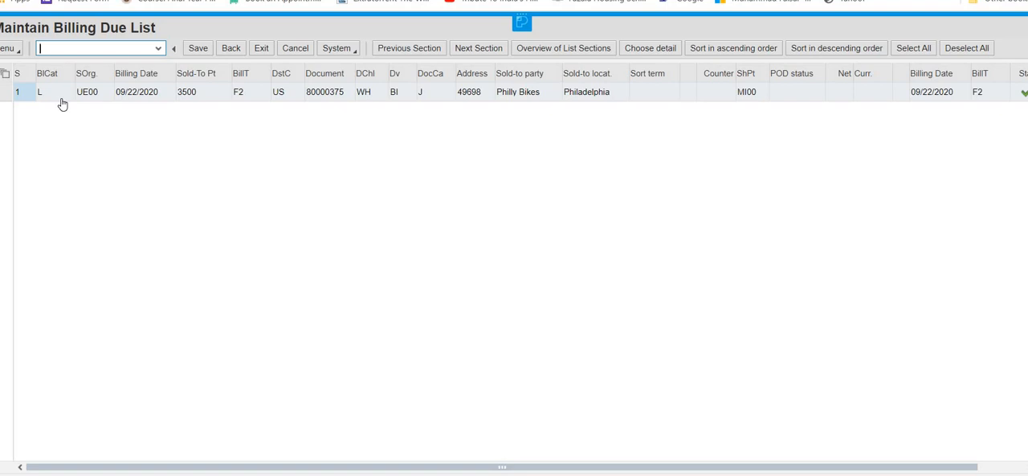
Step: Save the billing due list and return to the SAP Easy Access menu
click(198, 48)
click(262, 49)
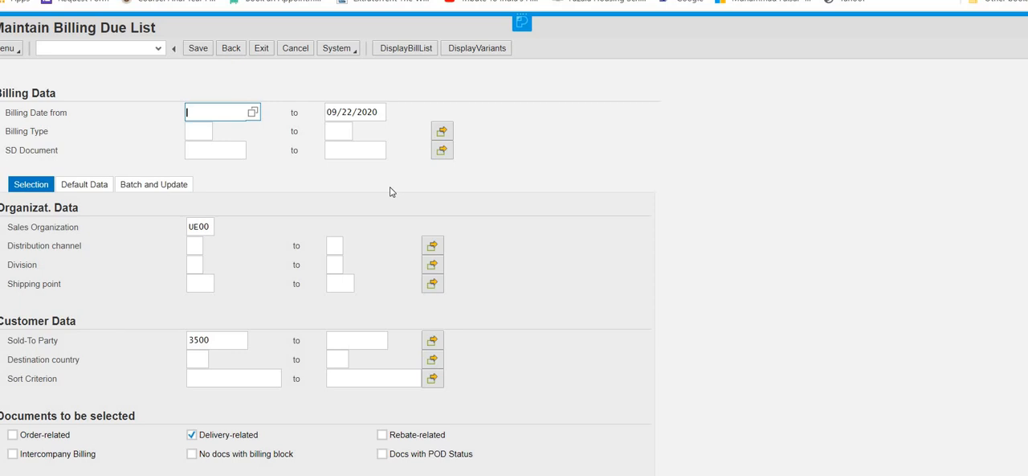
click(261, 50)
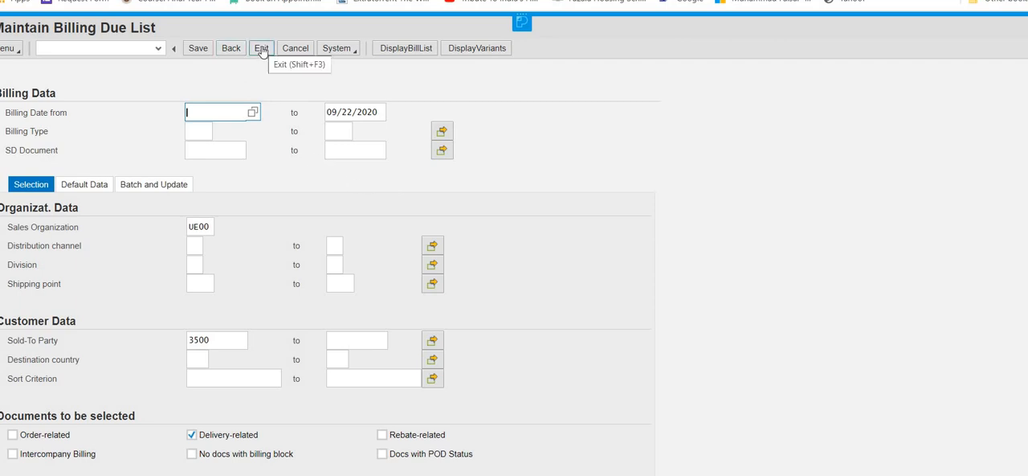
click(262, 50)
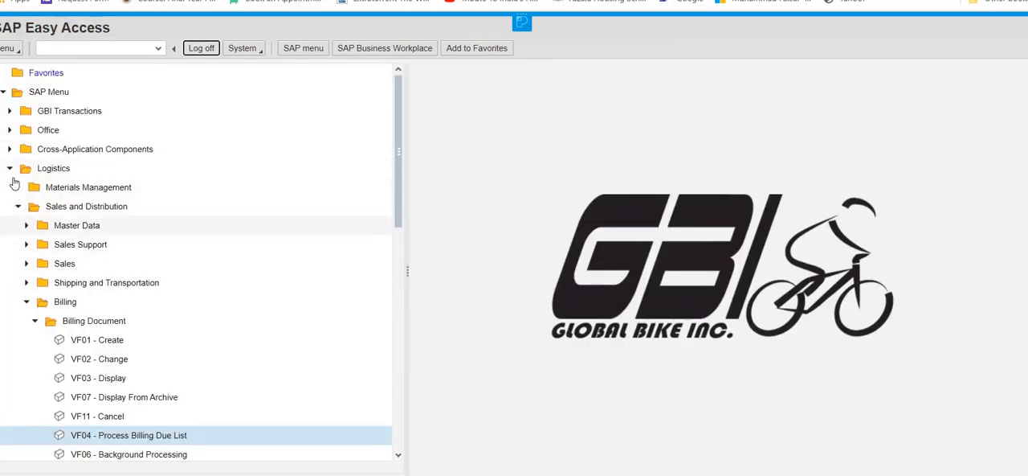
Step: Open the F-28 Incoming Payments transaction under Accounts Receivable document entry in Financial Accounting
click(9, 168)
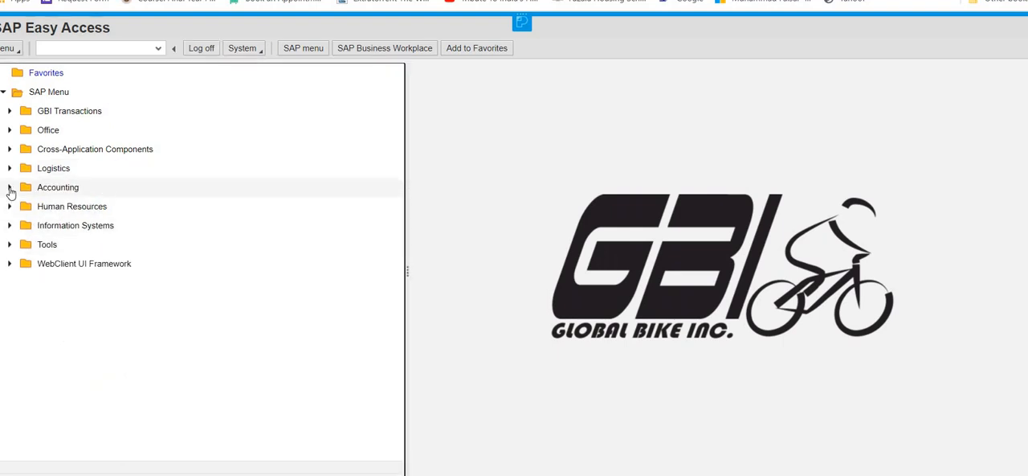
click(10, 187)
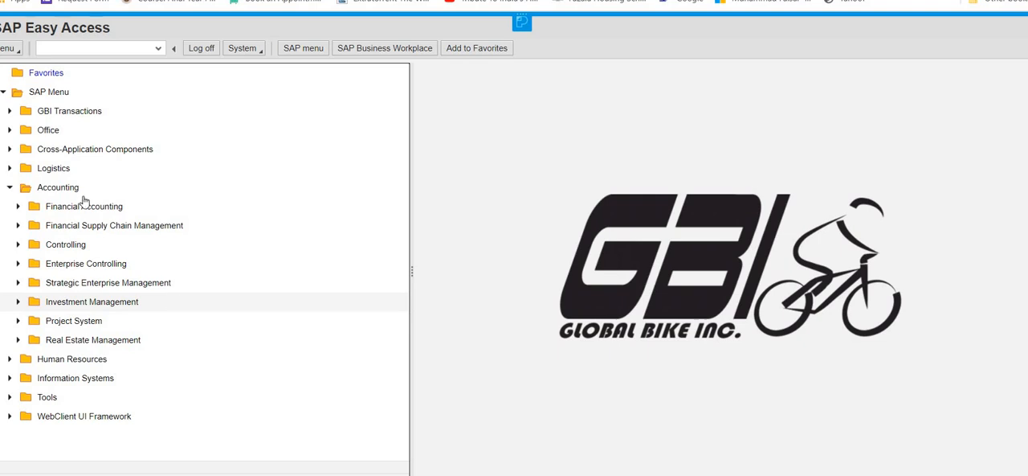
click(18, 206)
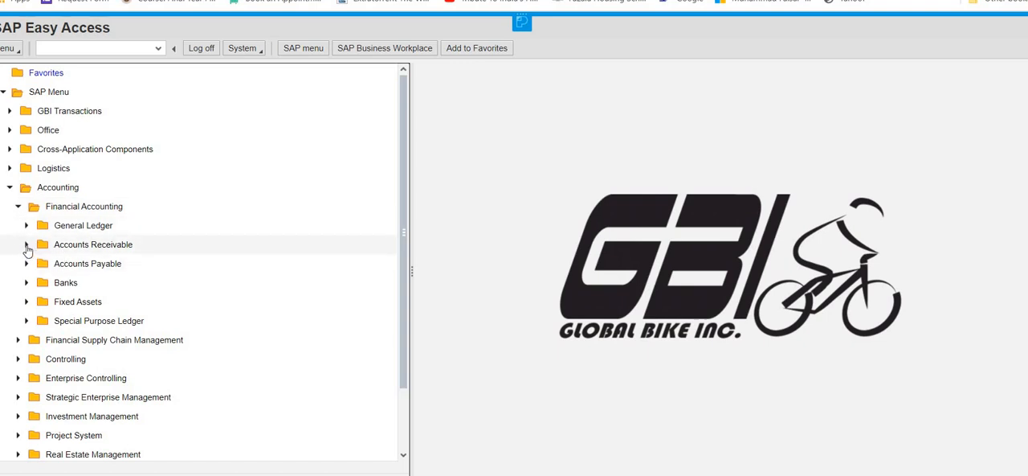
click(204, 247)
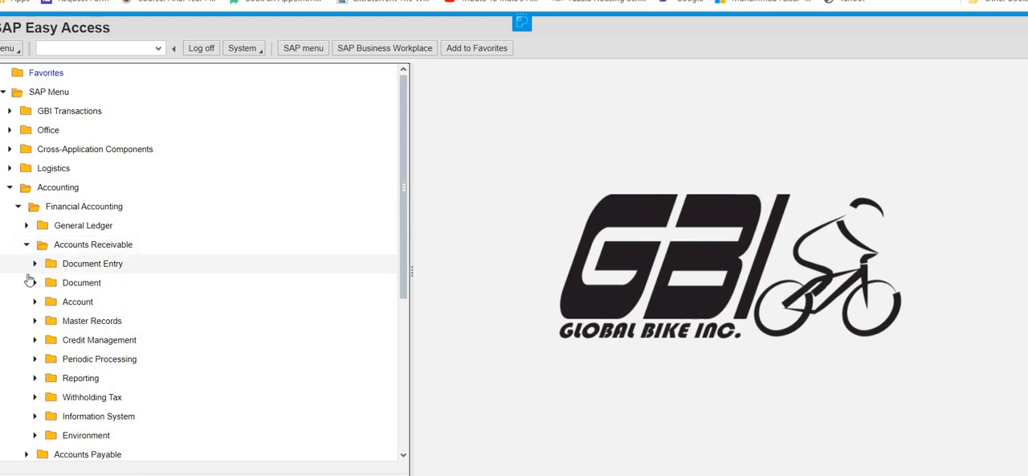
click(34, 266)
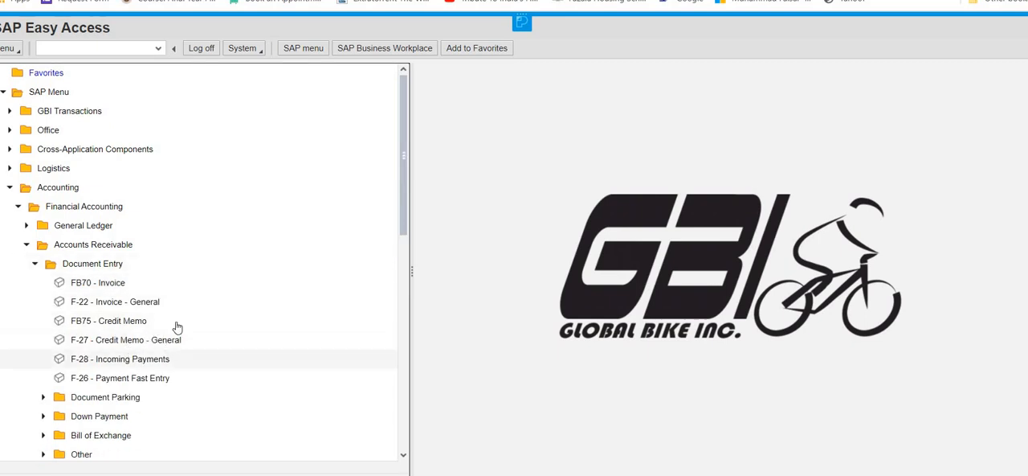
double_click(148, 364)
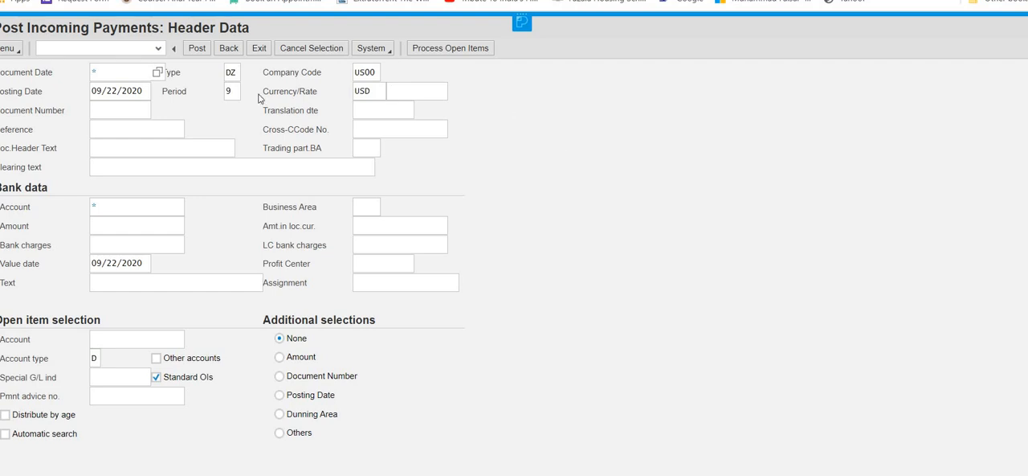
Step: Set the document date of the incoming payment to 09/22/2020
click(119, 71)
click(157, 72)
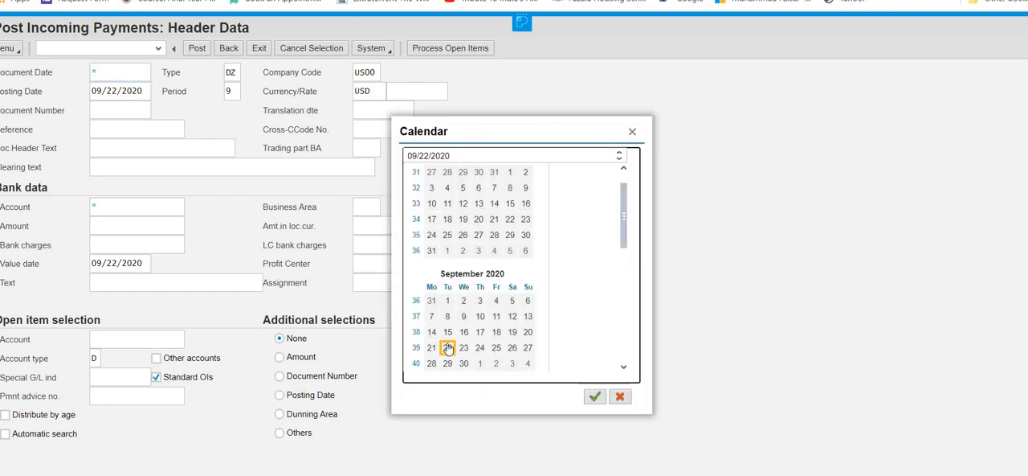
click(446, 347)
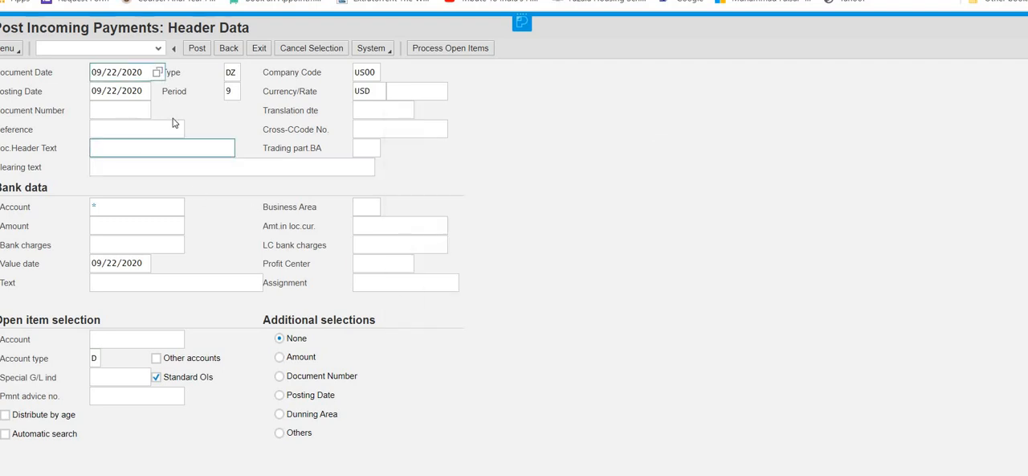
click(126, 107)
Step: Enter the bank account number in the bank data and set the payment amount to 15000
click(116, 205)
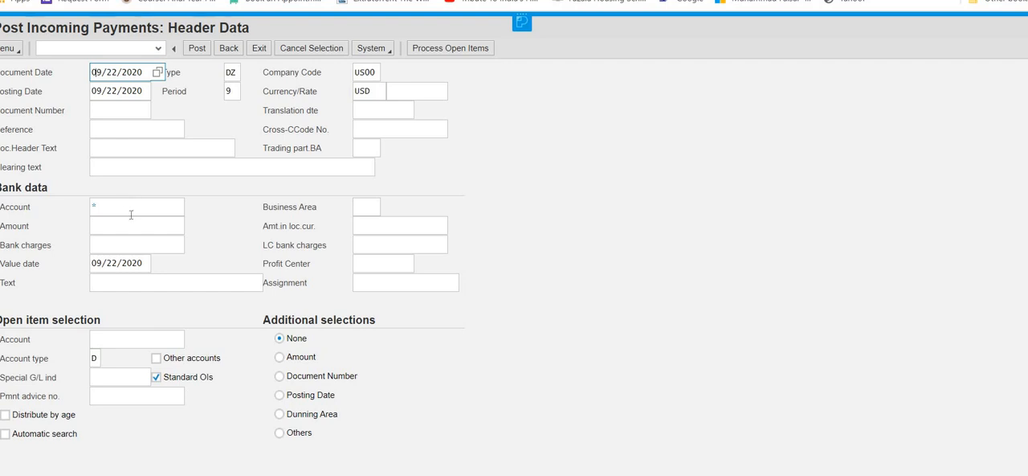
click(129, 213)
text(10000)
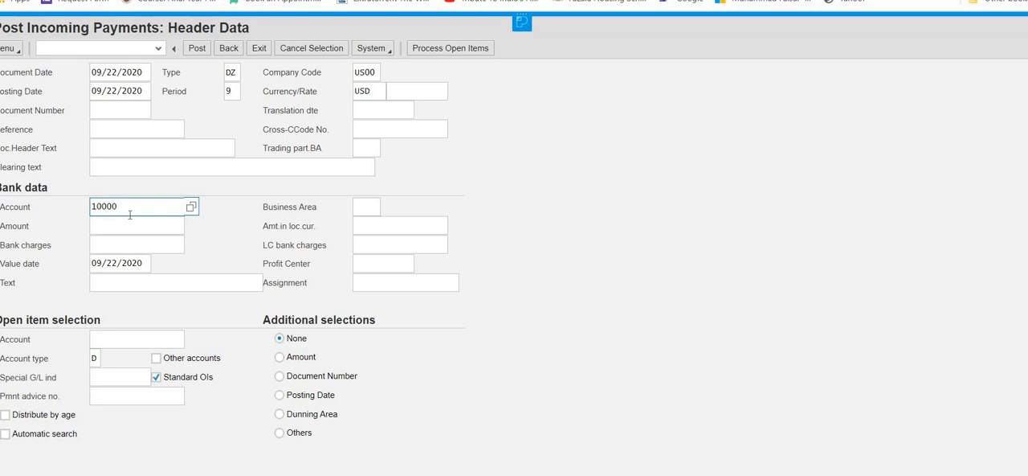
text(0)
click(123, 226)
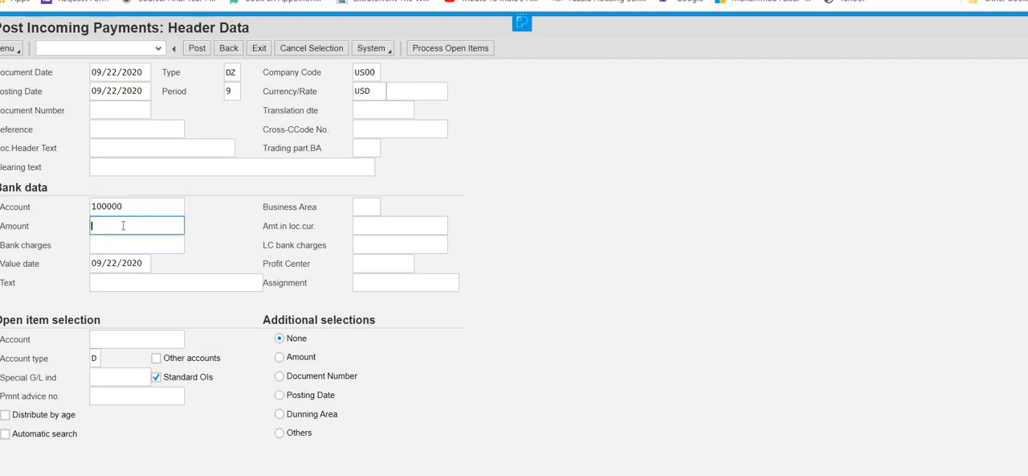
text(15000)
Step: Process the open items for the customer's account number and post the incoming payment
click(116, 337)
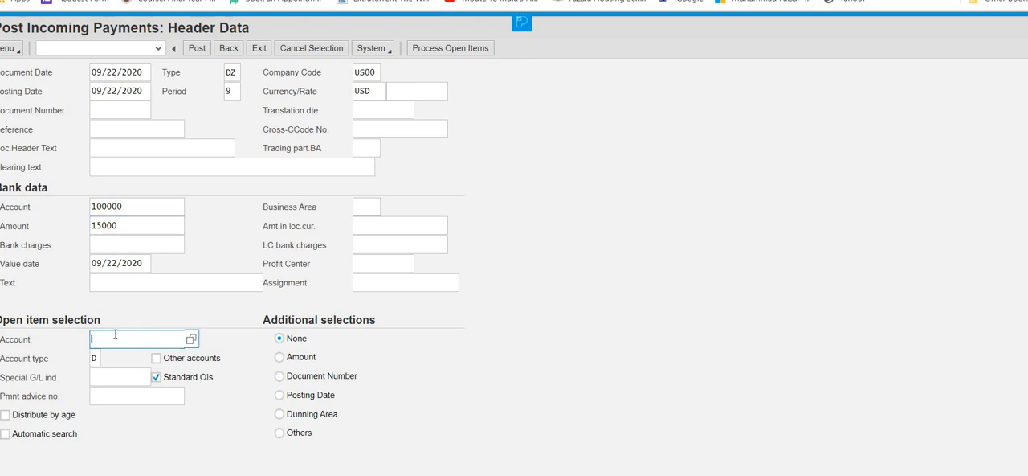
text(3###)
key(BackSpace)
key(BackSpace)
key(BackSpace)
text(500)
click(453, 51)
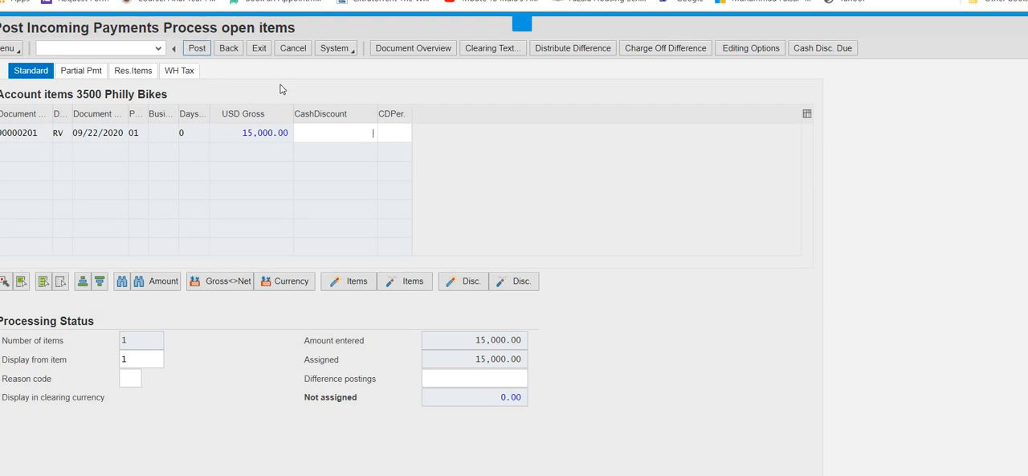
click(197, 49)
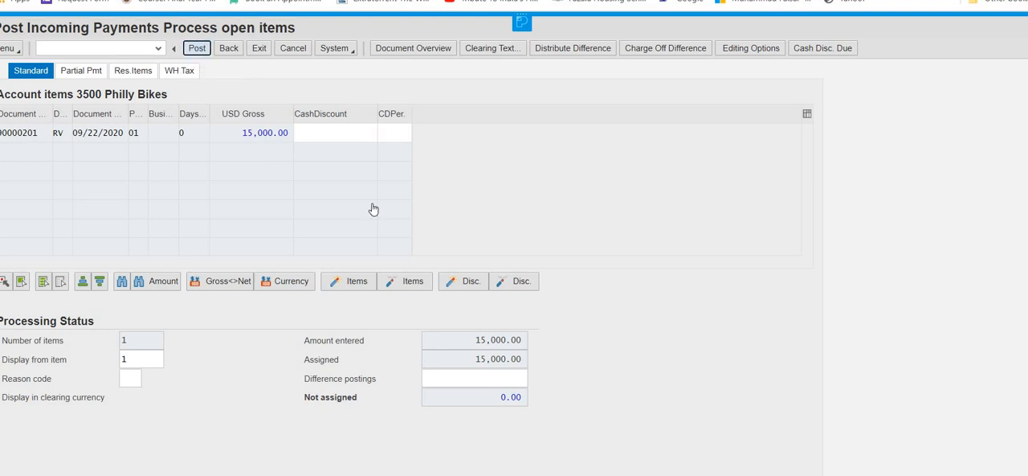